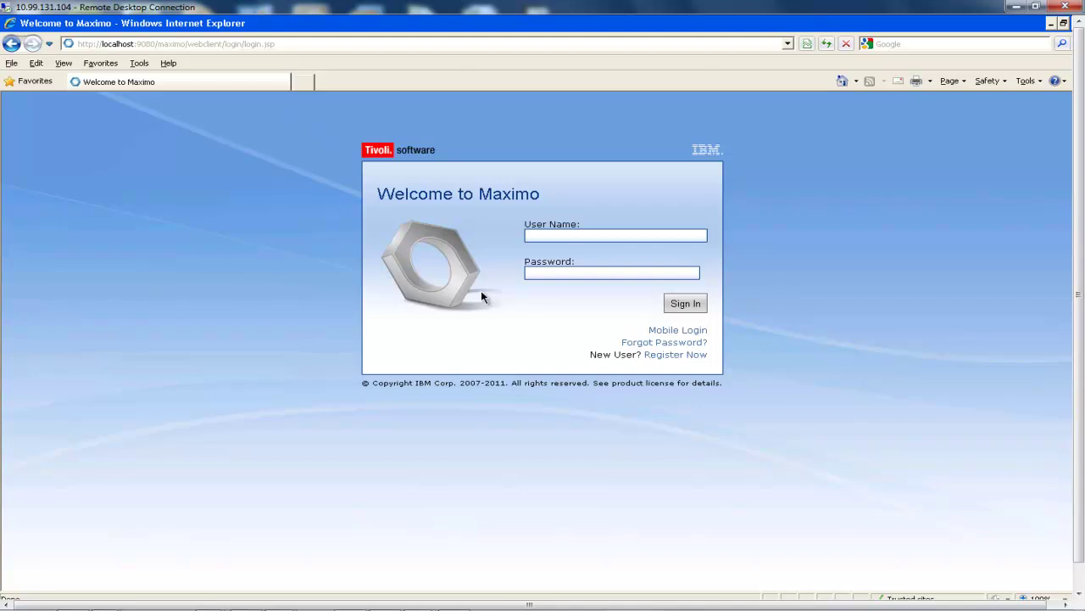
Step: Sign in to Maximo as maxadmin with the account password to load the Start Center
{"action": "key", "text": "Tab"}
{"action": "left_click", "coordinate": [674, 305]}
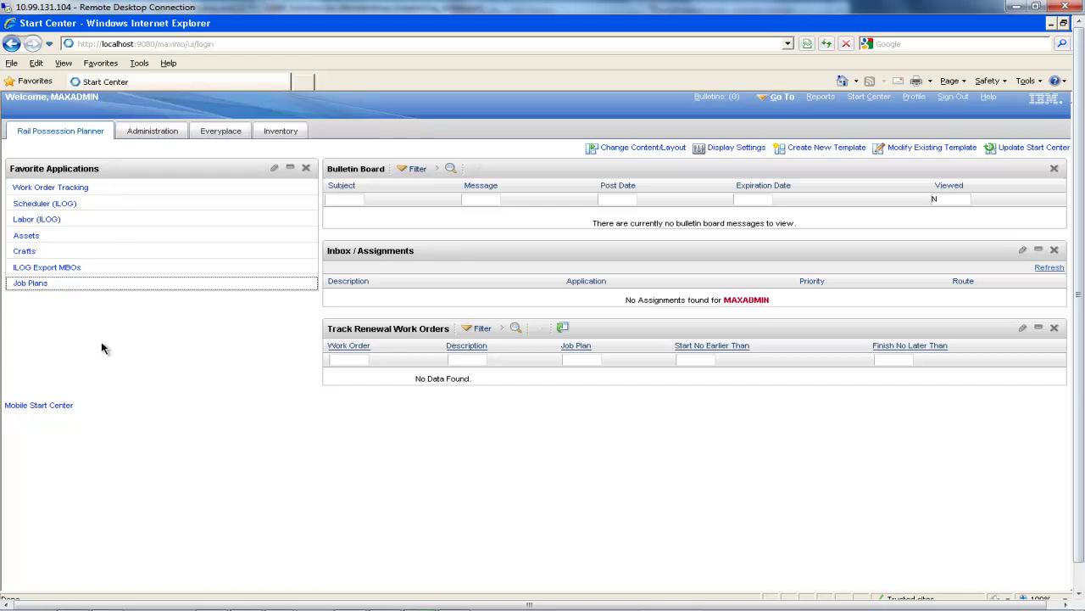
Step: Open Labor (ILOG) from Favorite Applications, listing 206 EAGLENA labor records
{"action": "left_click", "coordinate": [778, 98]}
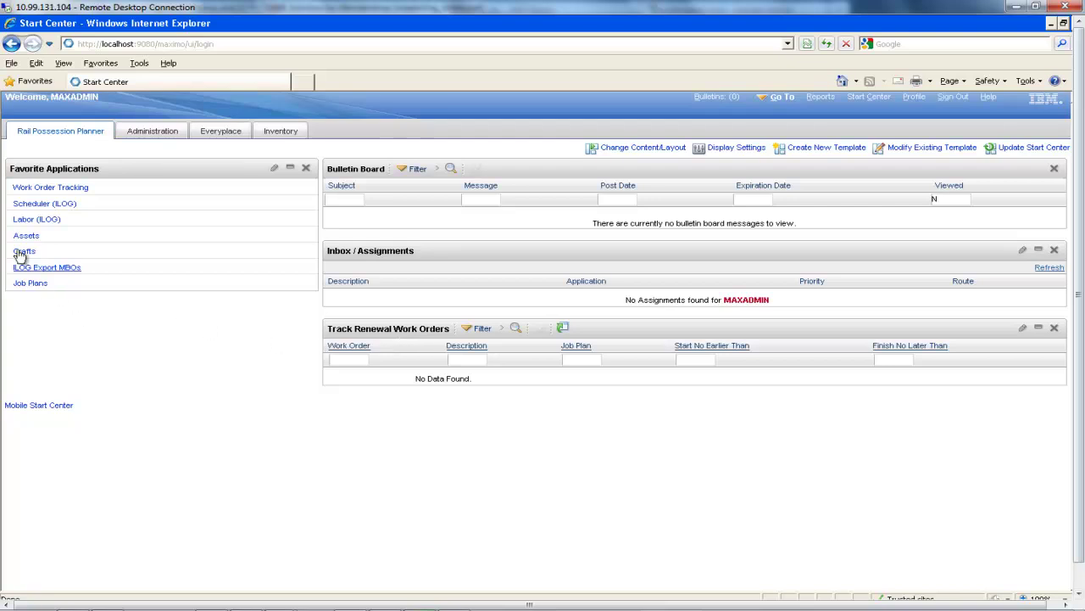
{"action": "left_click", "coordinate": [31, 222]}
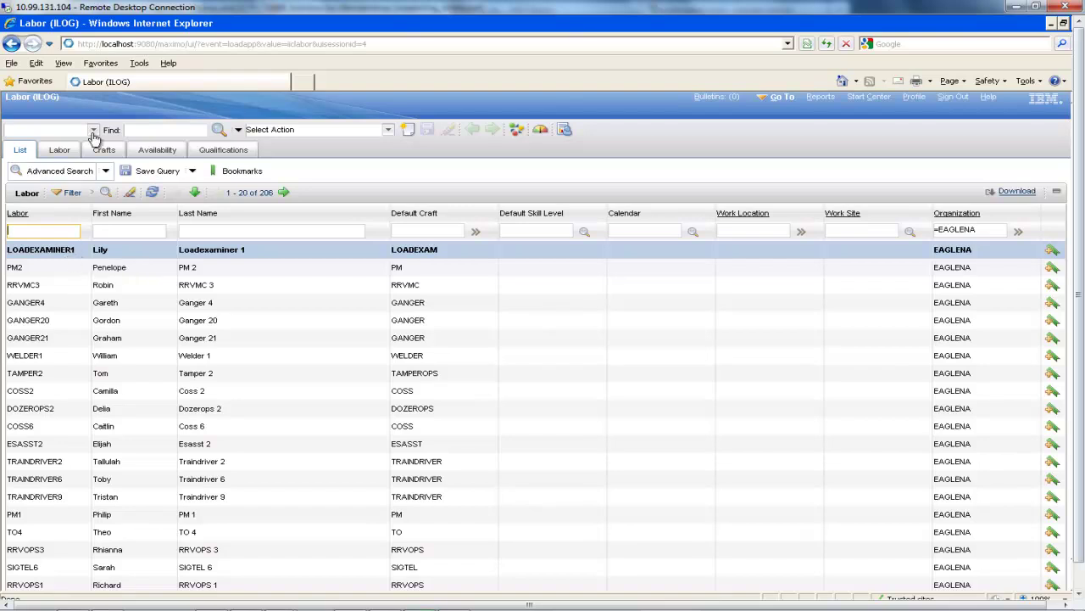
Step: Review the load examiner's record: craft LOADEXAM, night-only availability, no qualifications
{"action": "left_click", "coordinate": [59, 150]}
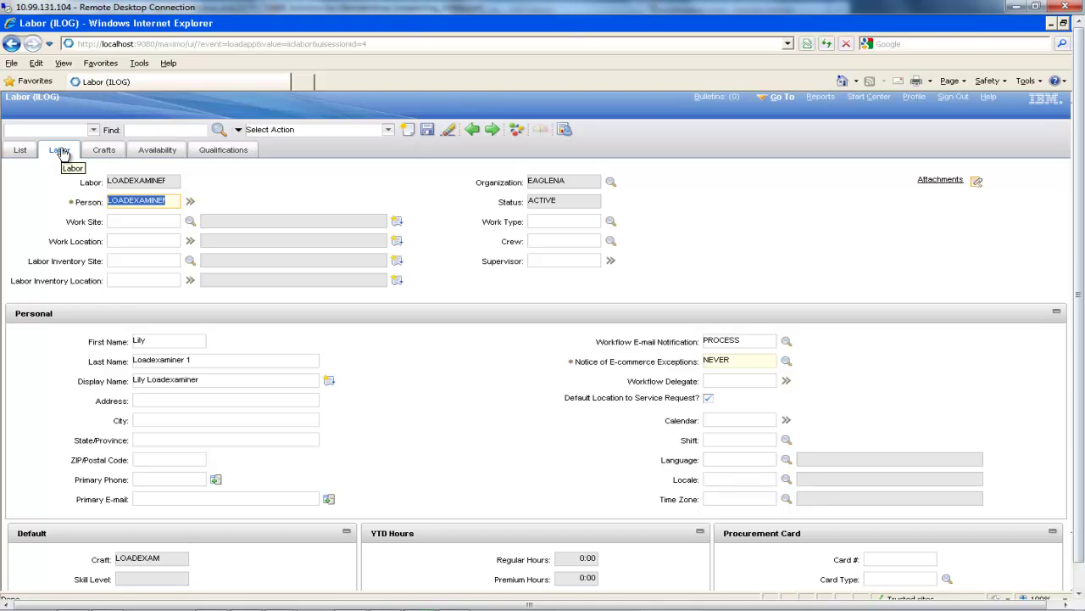
{"action": "left_click", "coordinate": [104, 150]}
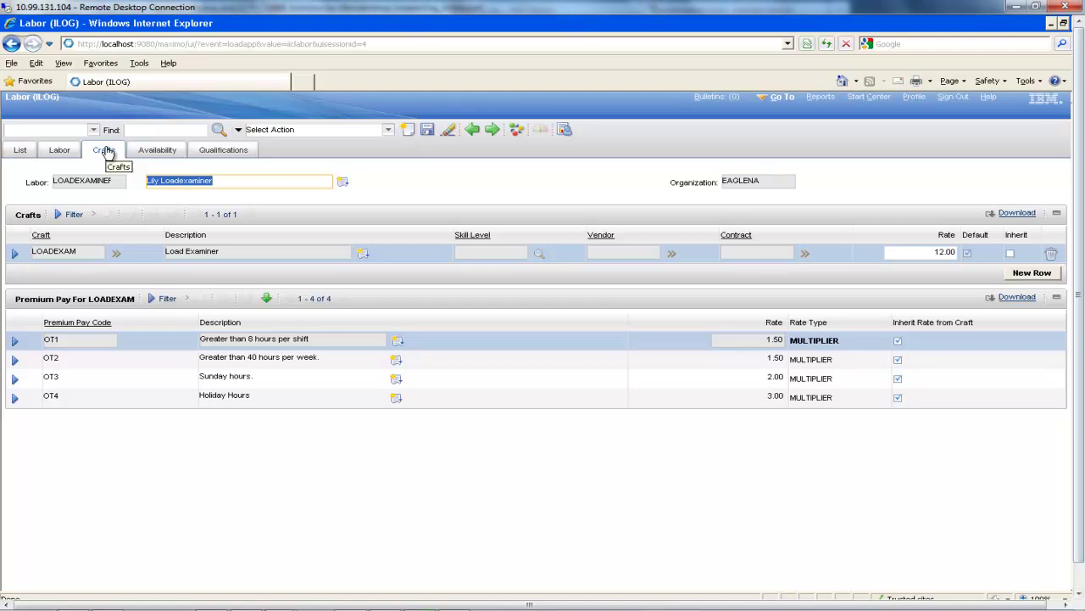
{"action": "left_click", "coordinate": [149, 150]}
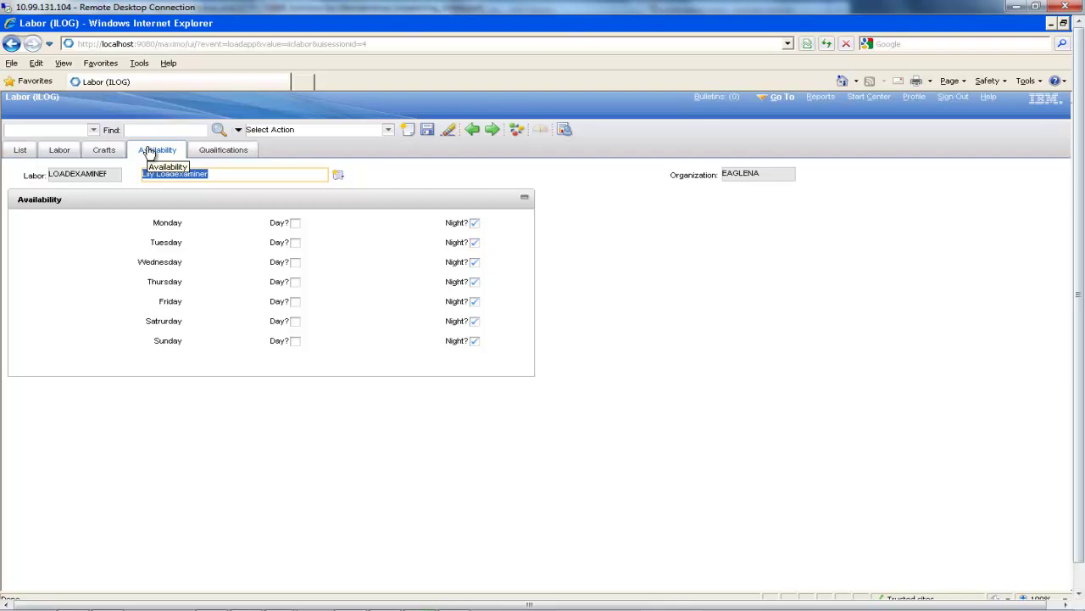
{"action": "left_click", "coordinate": [213, 150]}
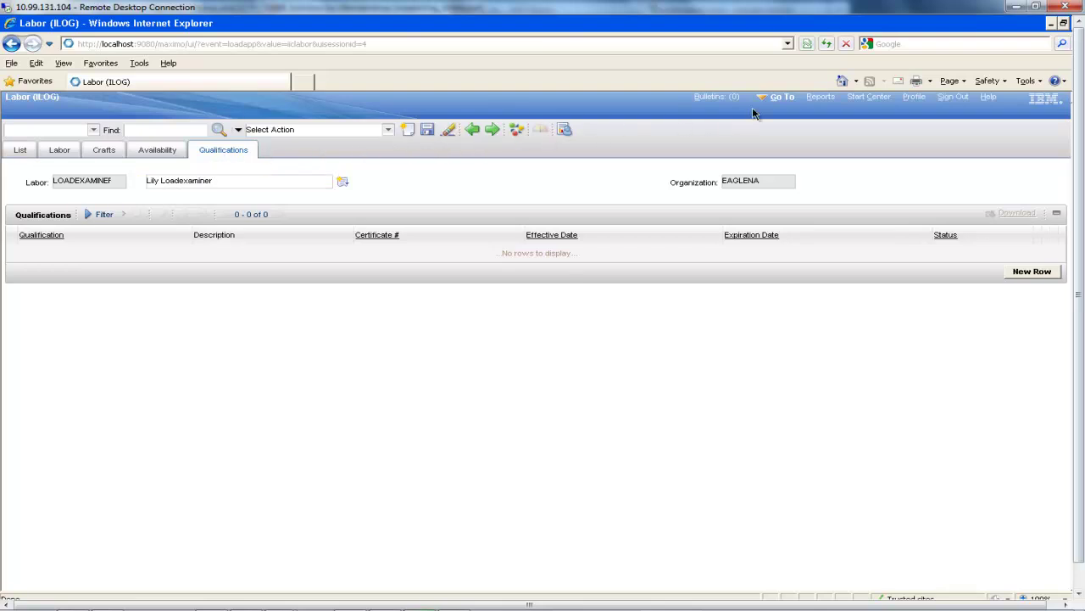
{"action": "left_click", "coordinate": [781, 98]}
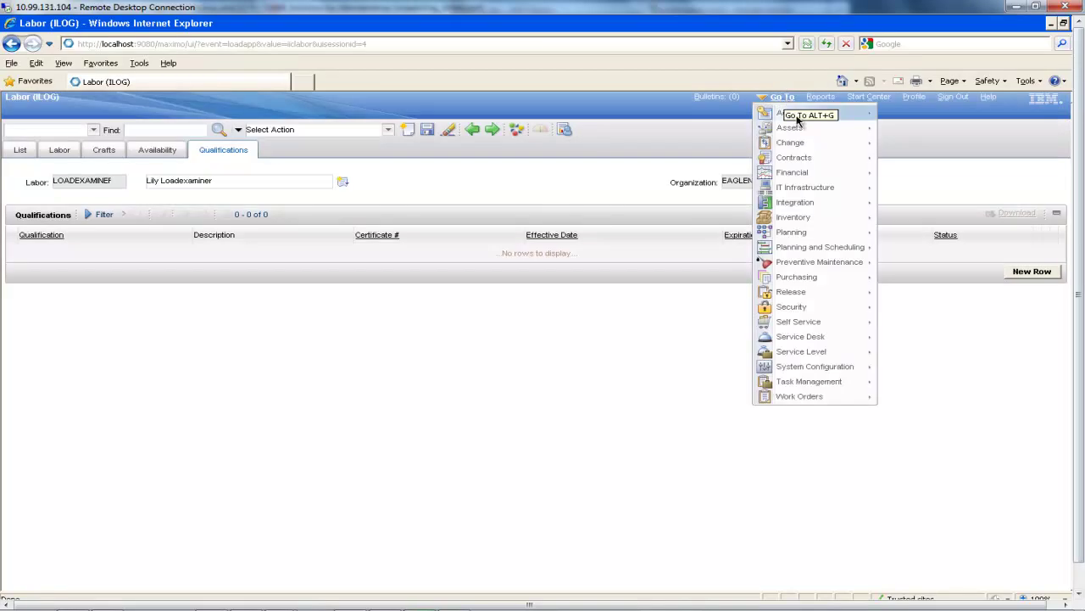
Step: Open Inventory > Stocked Tools, showing 59 active Bedford tools
{"action": "mouse_move", "coordinate": [814, 217]}
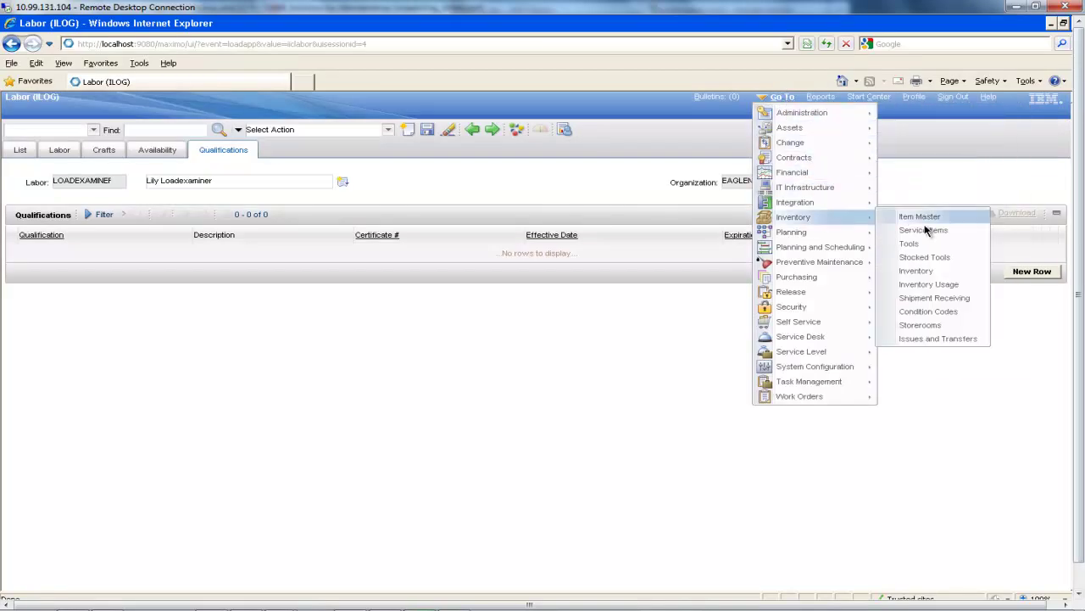
{"action": "left_click", "coordinate": [942, 259]}
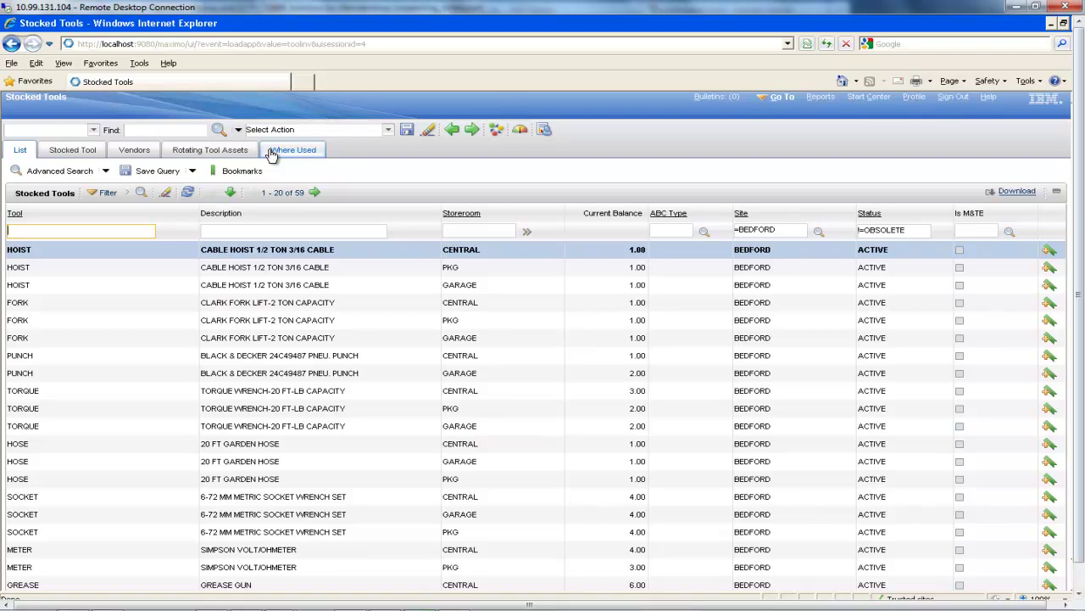
Step: Create new work order 1224 at BEDFORD in Work Order Tracking and bring up the job plan lookup
{"action": "left_click", "coordinate": [881, 100]}
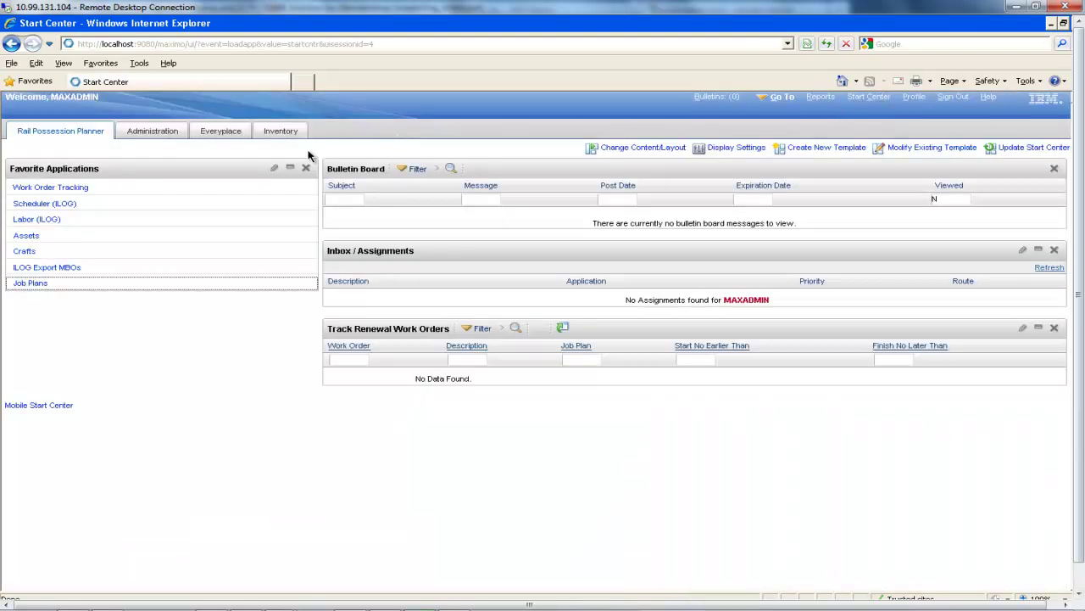
{"action": "left_click", "coordinate": [68, 188]}
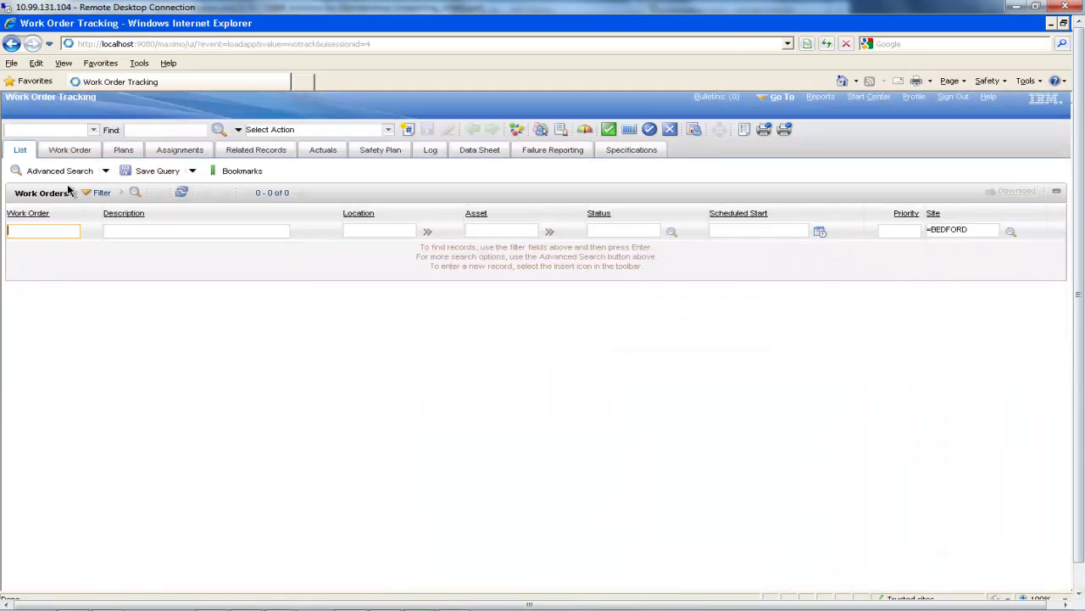
{"action": "left_click", "coordinate": [408, 130]}
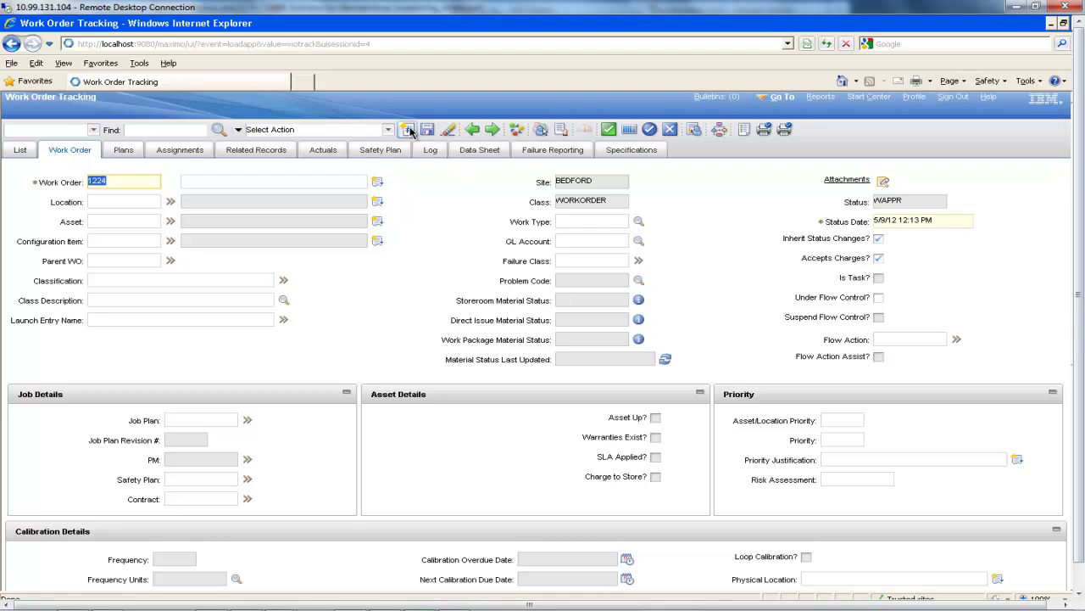
{"action": "left_click", "coordinate": [246, 421]}
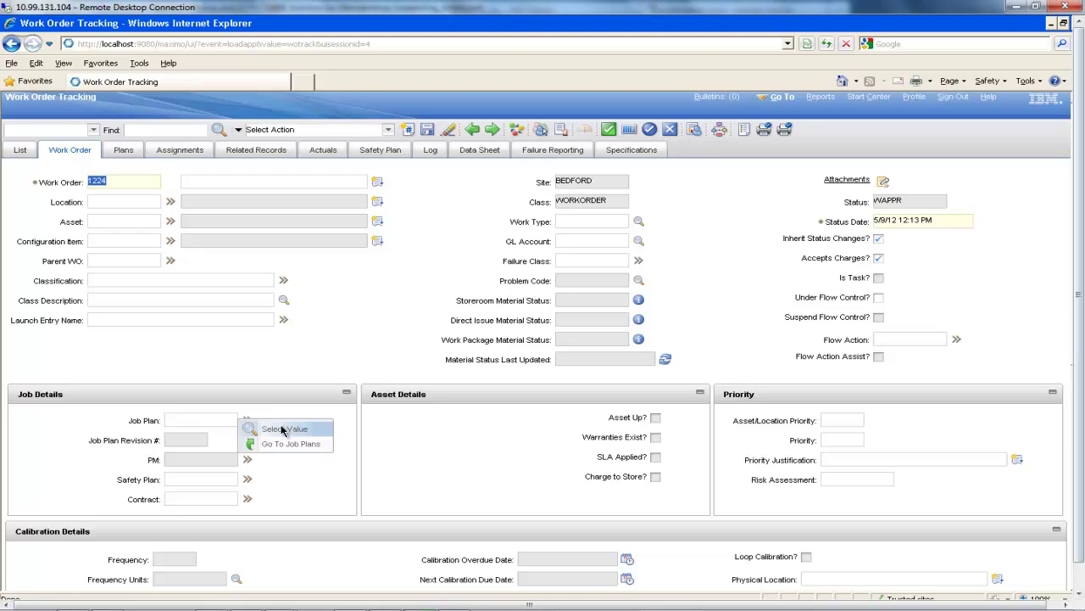
{"action": "left_click", "coordinate": [284, 429]}
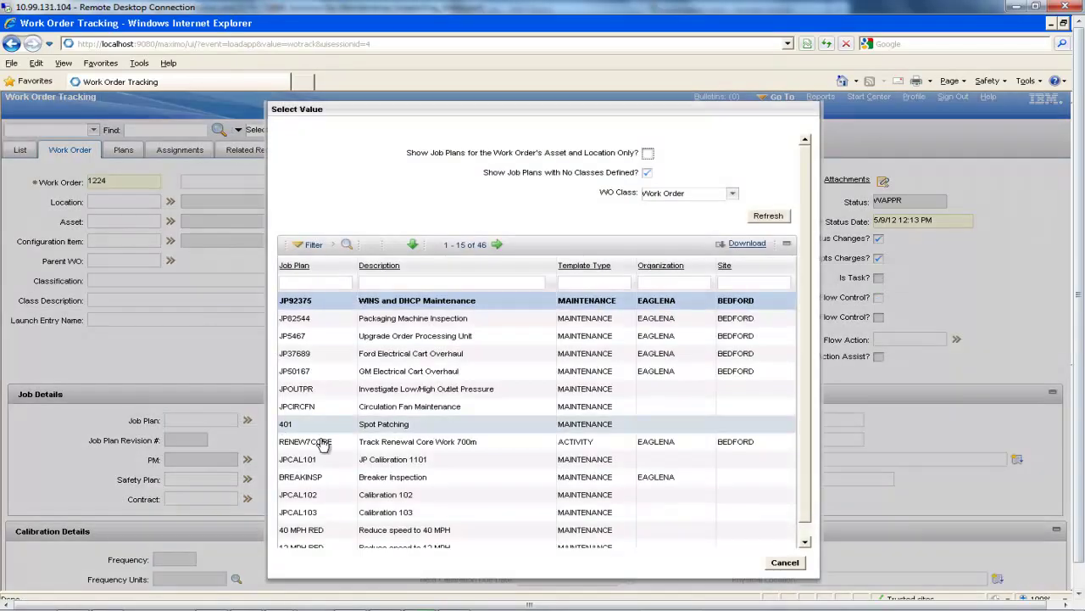
Step: Apply job plan RENEW7CORE revision 6, Track Renewal Core Work 700m, duration 28:15
{"action": "left_click", "coordinate": [322, 442]}
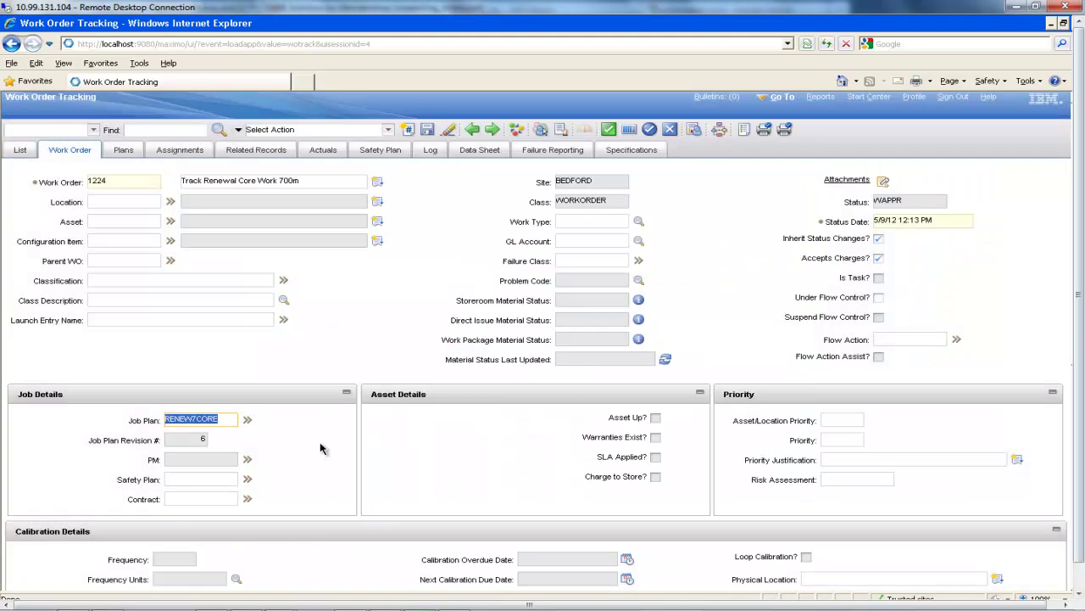
{"action": "scroll", "coordinate": [321, 447], "scroll_direction": "down", "scroll_amount": 3}
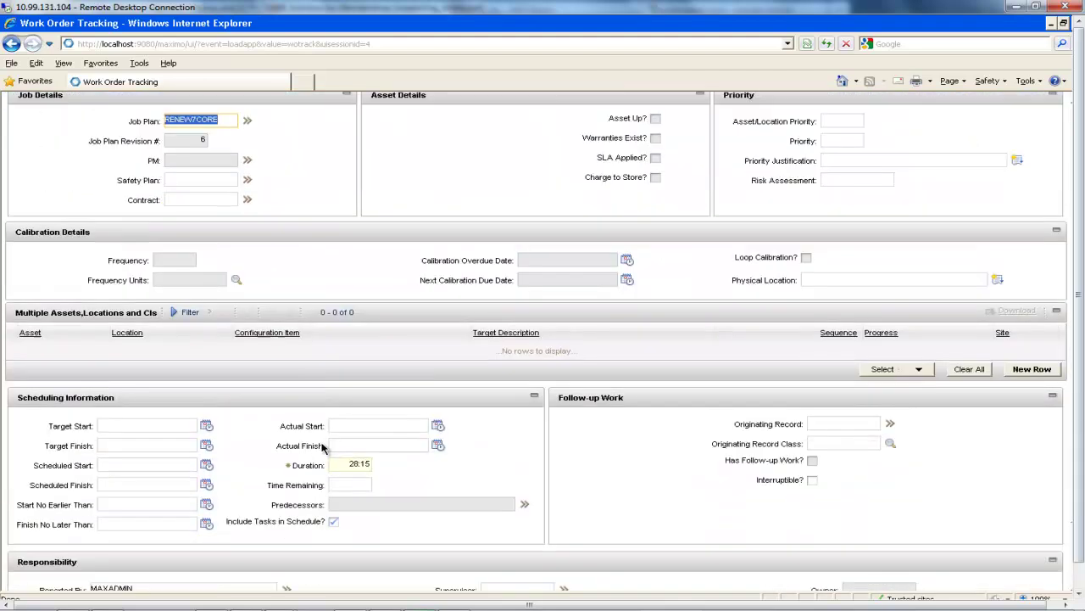
{"action": "scroll", "coordinate": [322, 448], "scroll_direction": "down", "scroll_amount": 1}
Step: Set Start No Earlier Than to 5/11/12 11:00 PM
{"action": "left_click", "coordinate": [122, 431]}
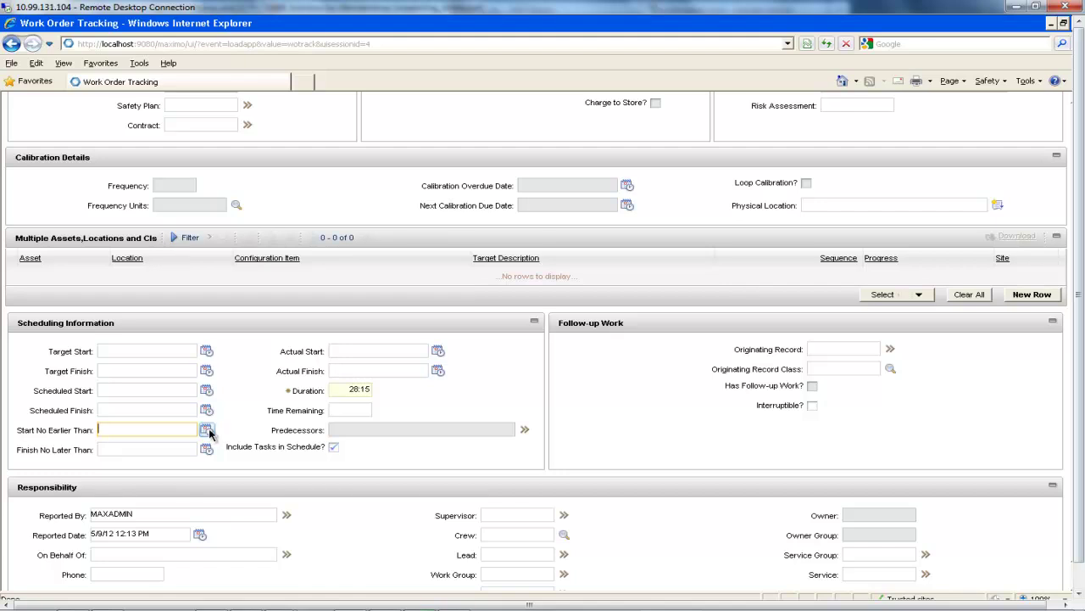
{"action": "left_click", "coordinate": [207, 431]}
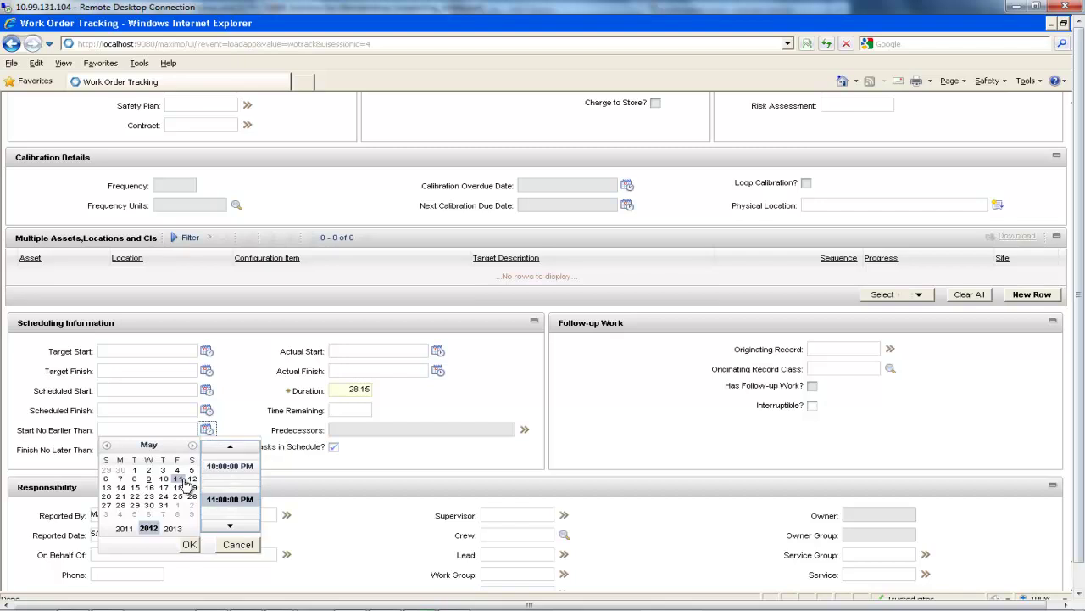
{"action": "left_click", "coordinate": [225, 502]}
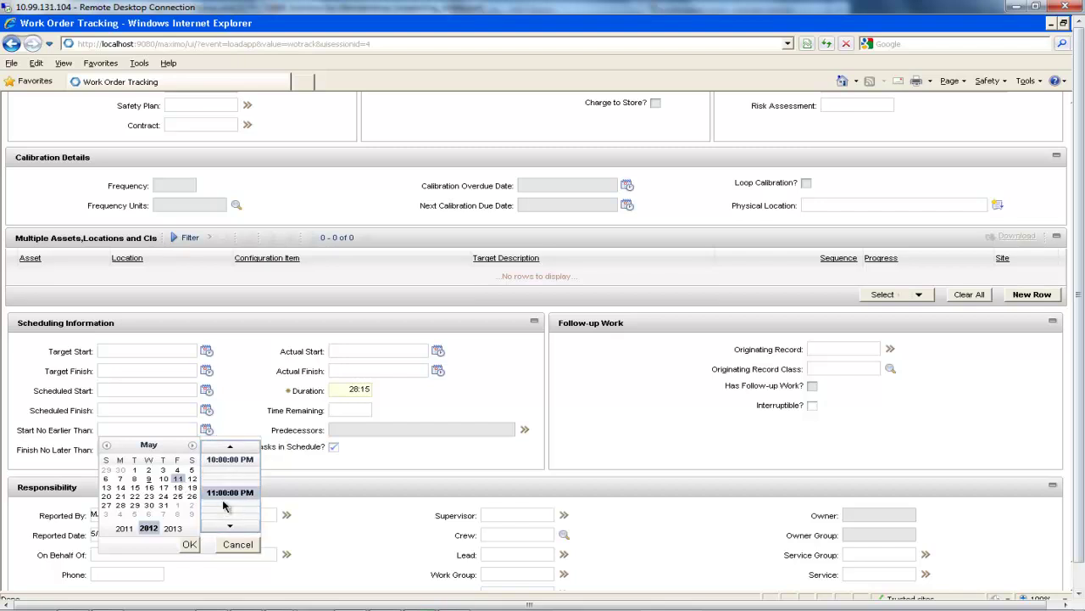
{"action": "left_click", "coordinate": [188, 545]}
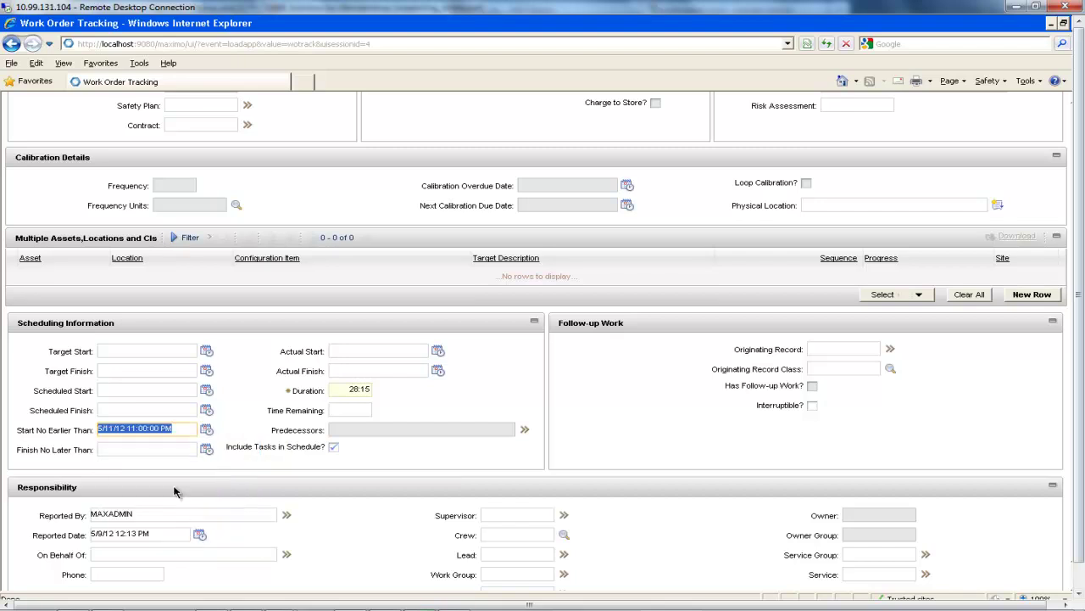
Step: Set Finish No Later Than to 5/14/12 08:00 AM and save the work order
{"action": "left_click", "coordinate": [173, 449]}
{"action": "left_click", "coordinate": [207, 450]}
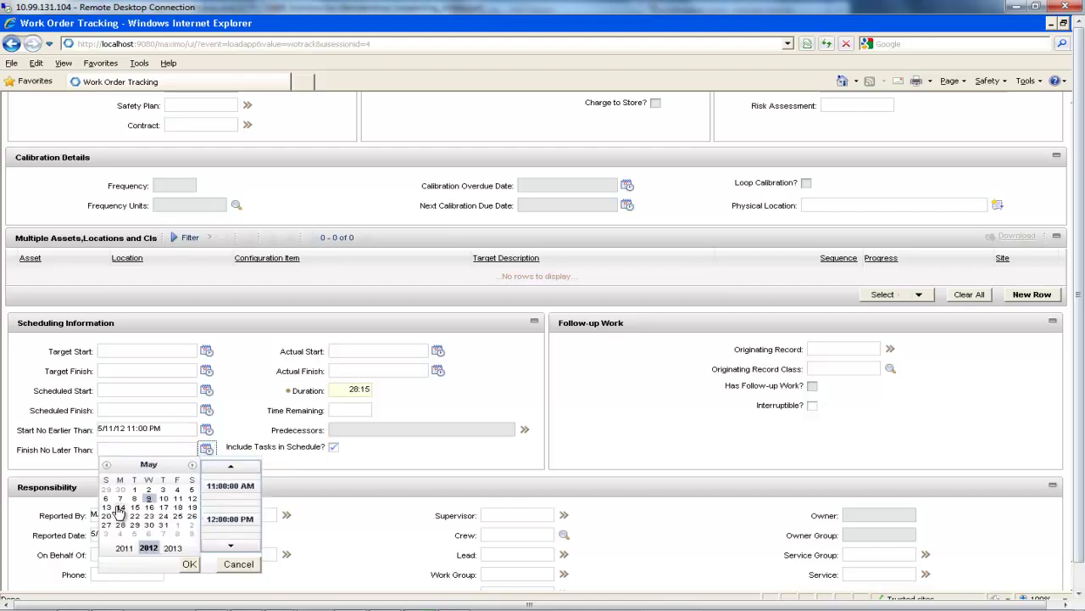
{"action": "left_click", "coordinate": [119, 509]}
{"action": "left_click", "coordinate": [231, 468]}
{"action": "left_click", "coordinate": [231, 468]}
{"action": "left_click", "coordinate": [230, 469]}
{"action": "left_click", "coordinate": [231, 468]}
{"action": "left_click", "coordinate": [230, 513]}
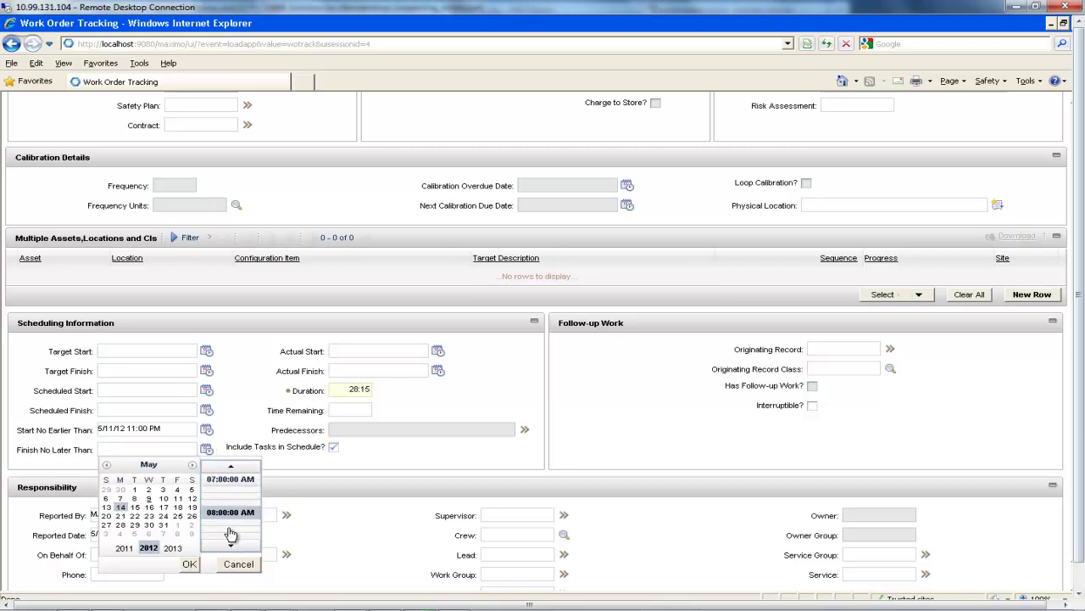
{"action": "left_click", "coordinate": [189, 565]}
{"action": "left_click", "coordinate": [178, 448]}
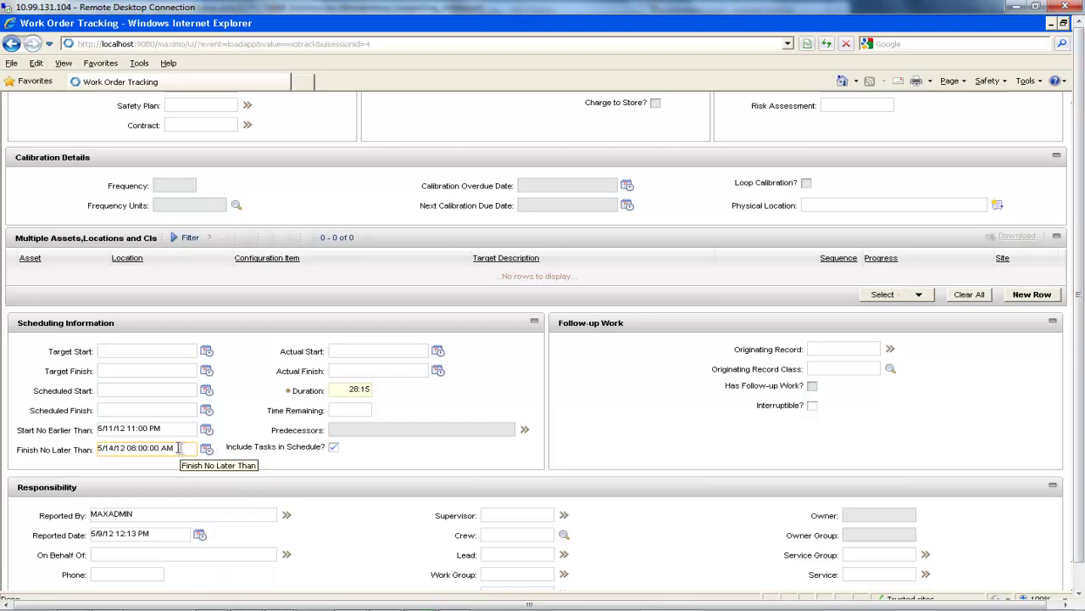
{"action": "scroll", "coordinate": [178, 449], "scroll_direction": "up", "scroll_amount": 5}
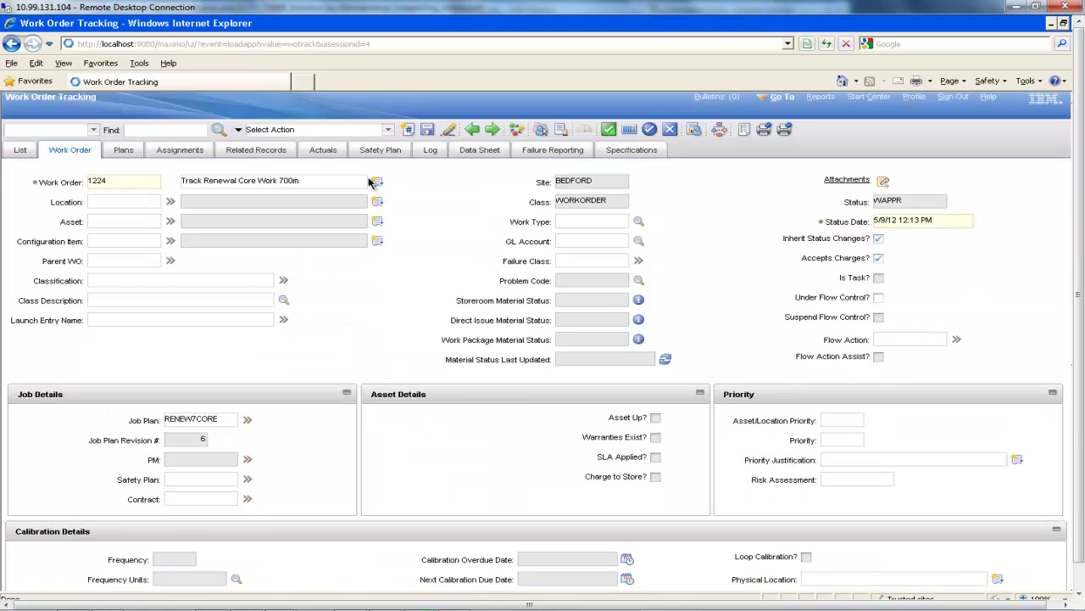
{"action": "left_click", "coordinate": [428, 129]}
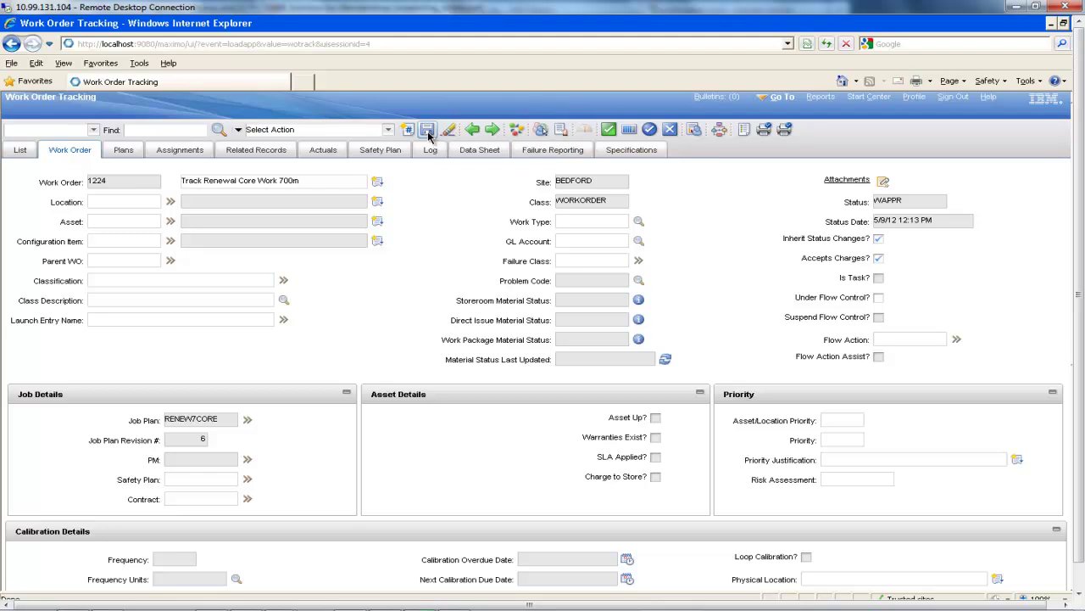
Step: Review work order 1224's planned labor, materials and tools on the Plans tab
{"action": "left_click", "coordinate": [125, 153]}
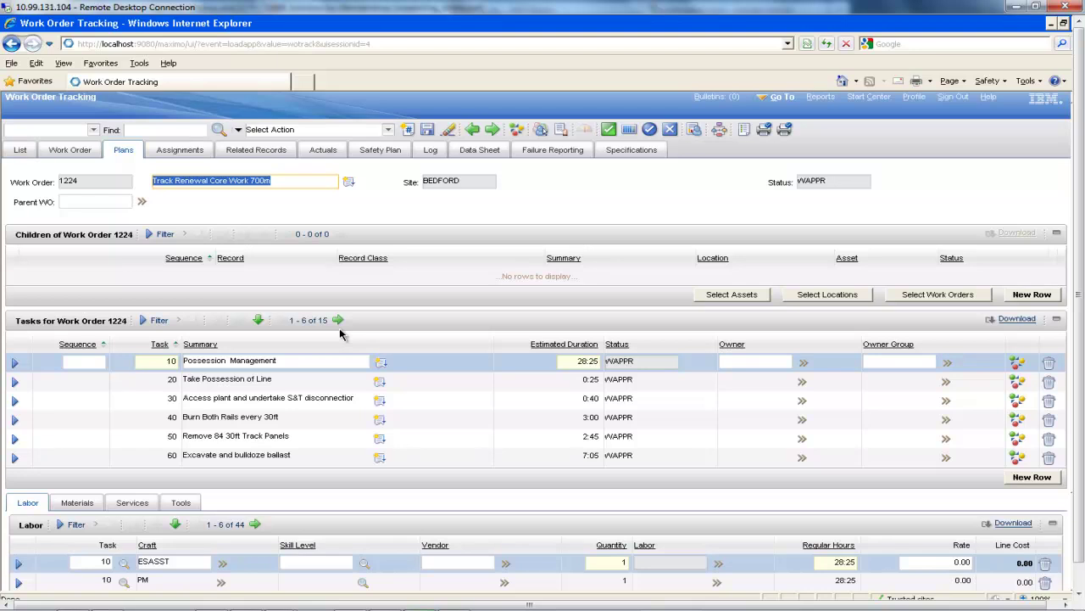
{"action": "scroll", "coordinate": [302, 330], "scroll_direction": "down", "scroll_amount": 3}
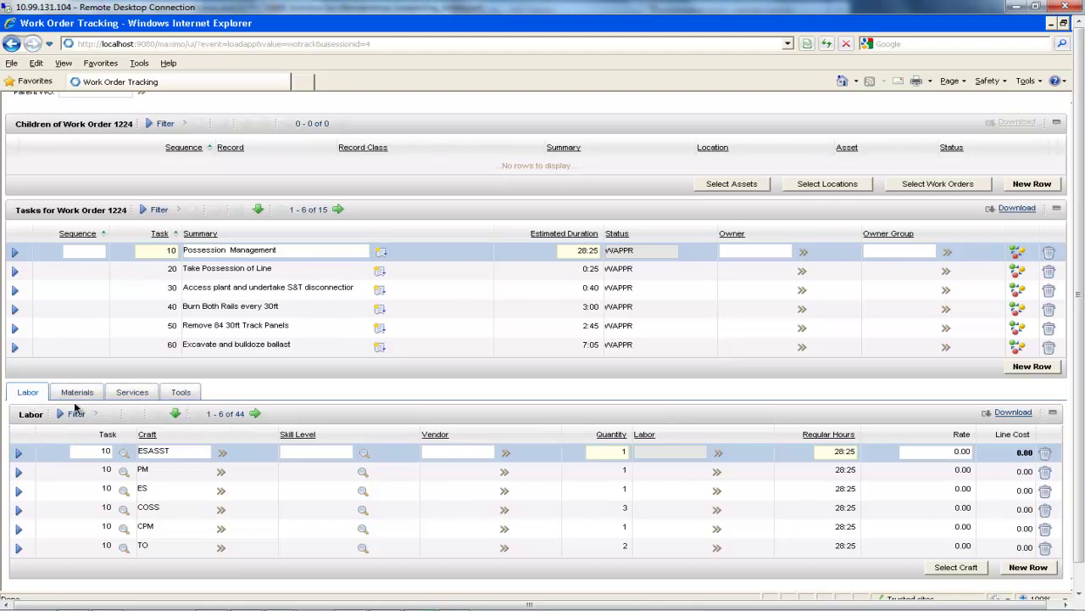
{"action": "left_click", "coordinate": [78, 392]}
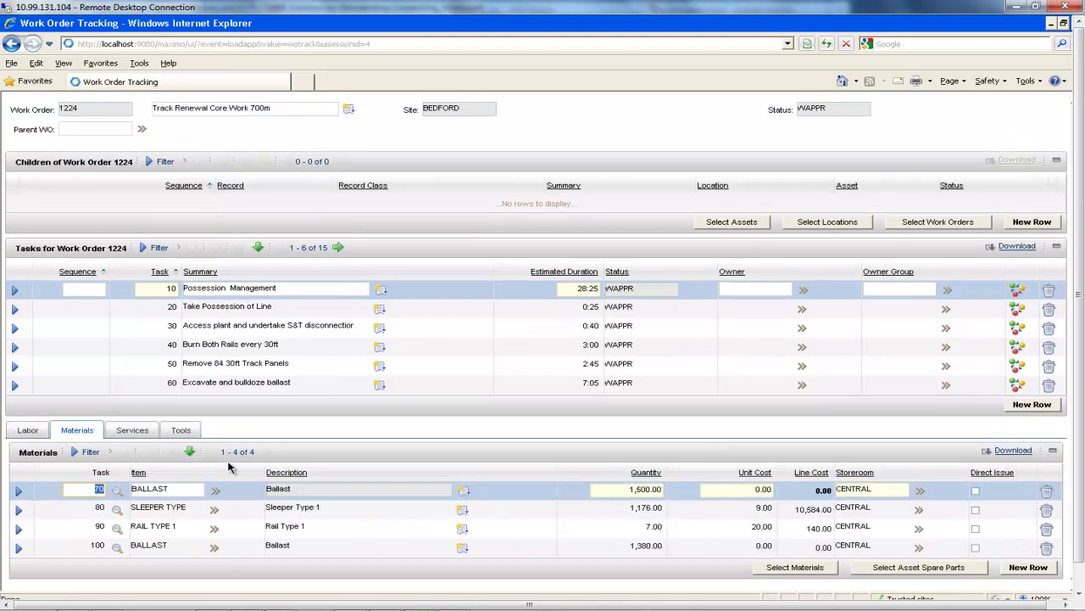
{"action": "left_click", "coordinate": [181, 430]}
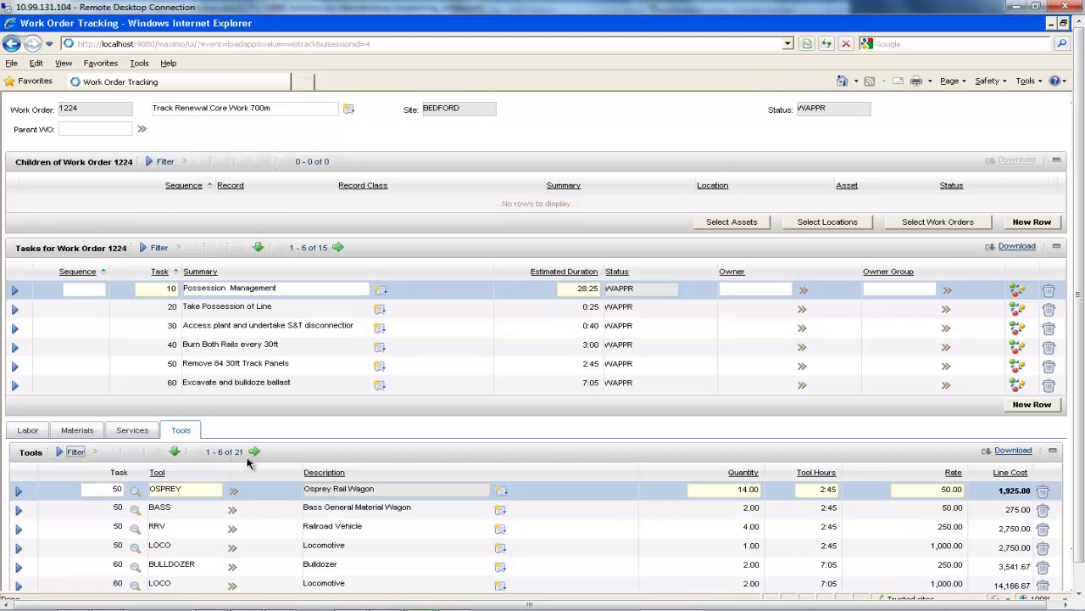
{"action": "scroll", "coordinate": [249, 463], "scroll_direction": "up", "scroll_amount": 2}
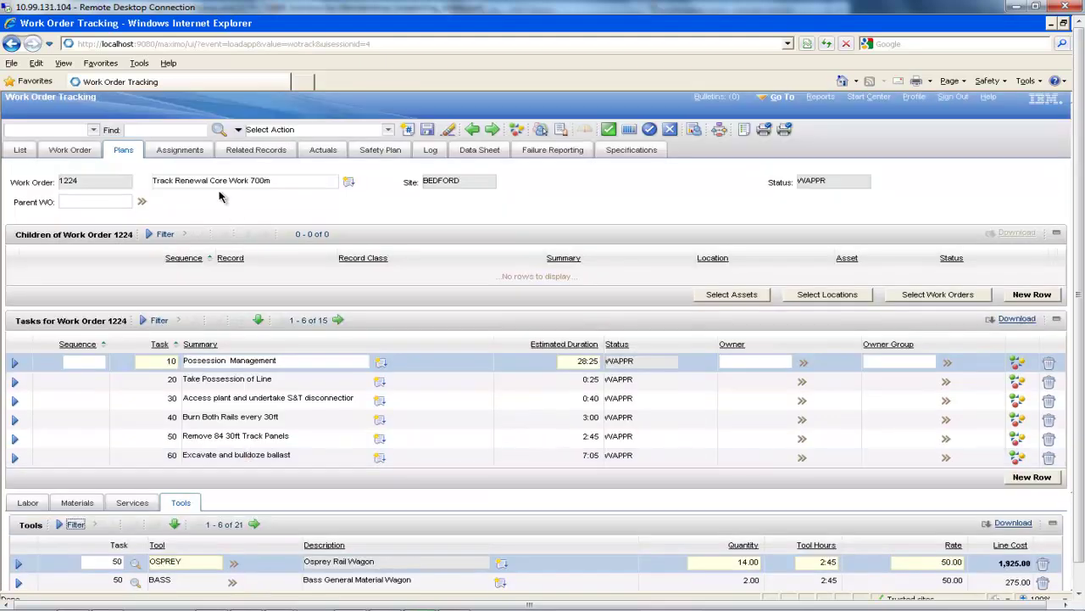
{"action": "scroll", "coordinate": [253, 386], "scroll_direction": "down", "scroll_amount": 3}
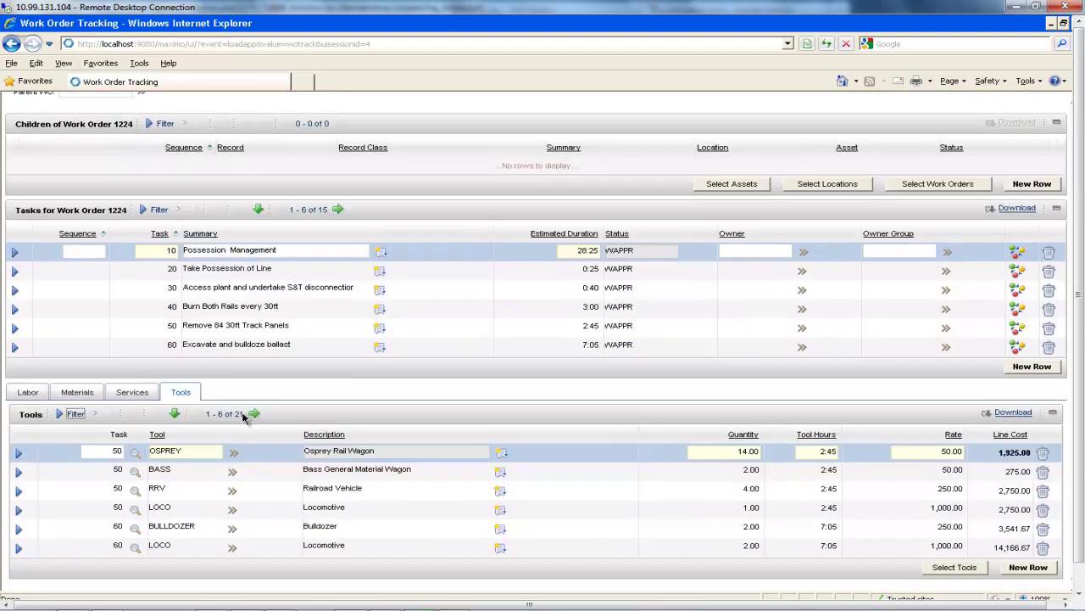
{"action": "scroll", "coordinate": [223, 424], "scroll_direction": "up", "scroll_amount": 3}
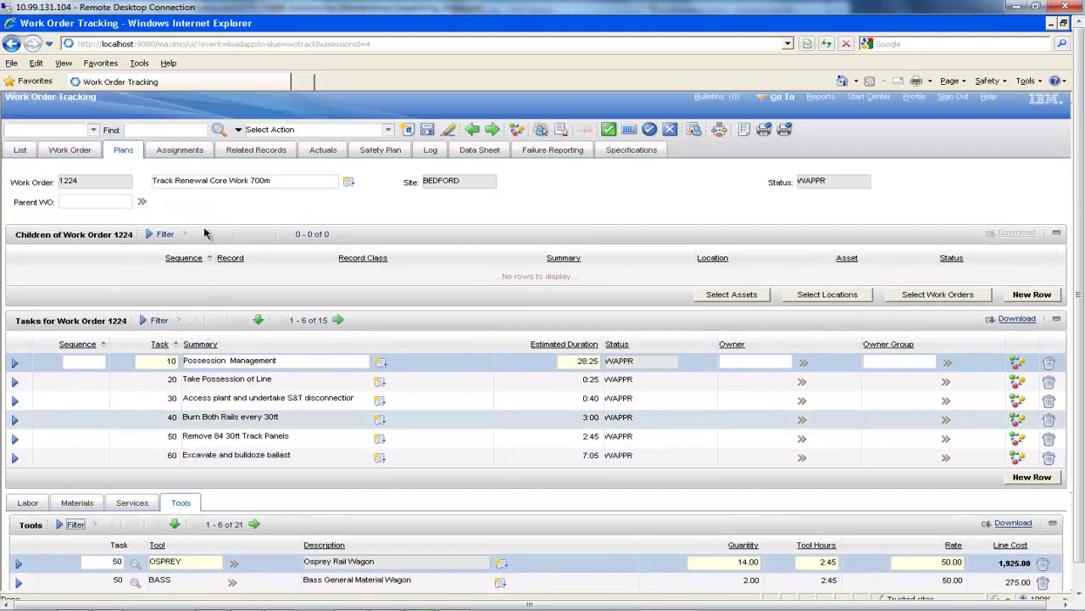
{"action": "left_click", "coordinate": [189, 154]}
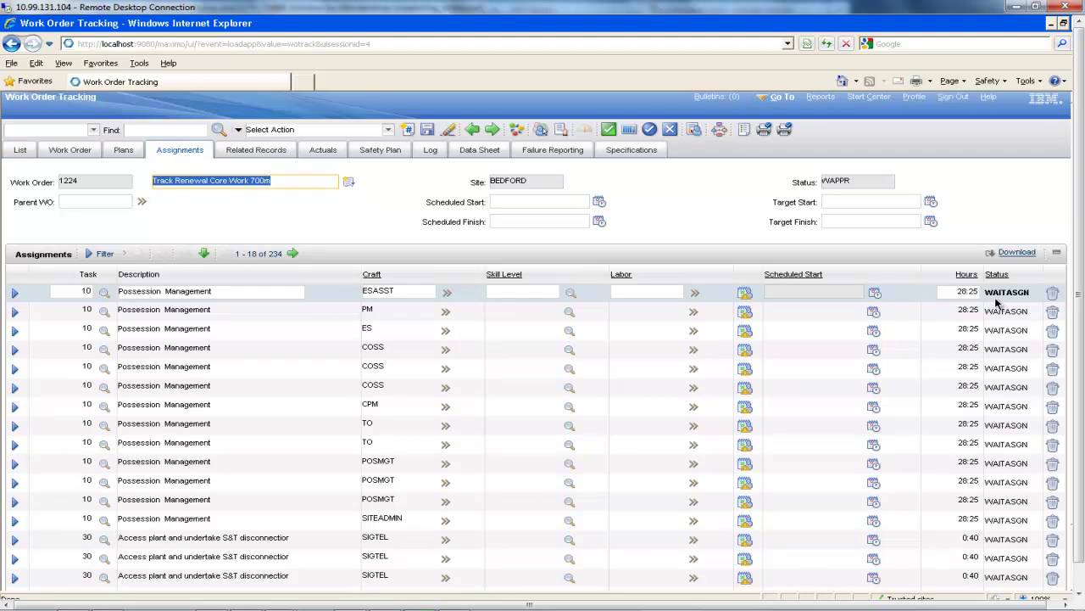
Step: Review the 234 waiting assignments, then return to the Start Center listing work order 1224
{"action": "left_click", "coordinate": [991, 305]}
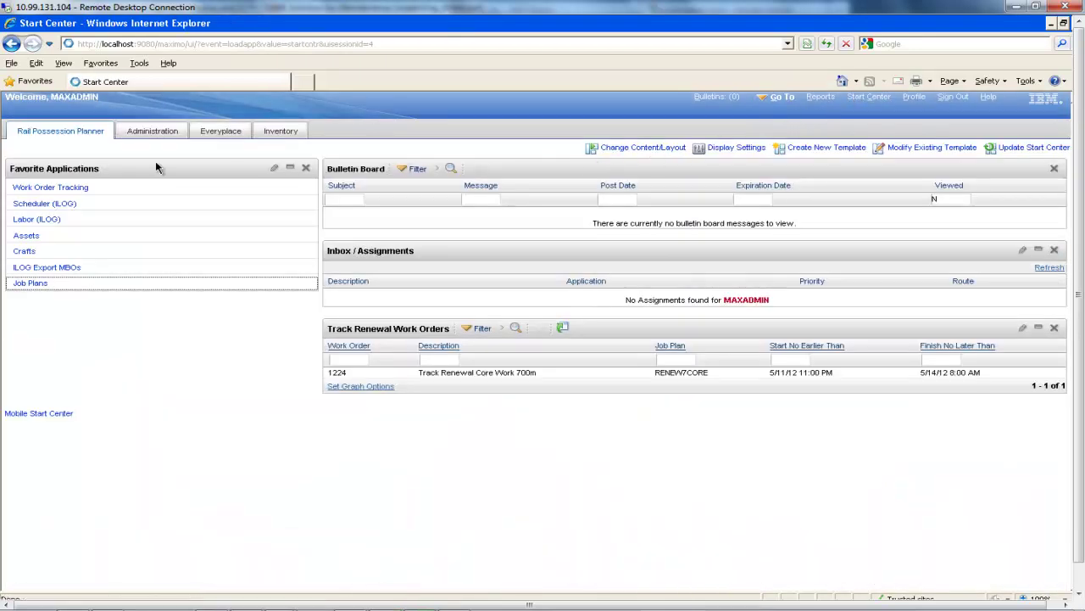
Step: Open the RAILPOSSESION schedule in Scheduler (ILOG) with its POSSESSION work query
{"action": "left_click", "coordinate": [51, 206]}
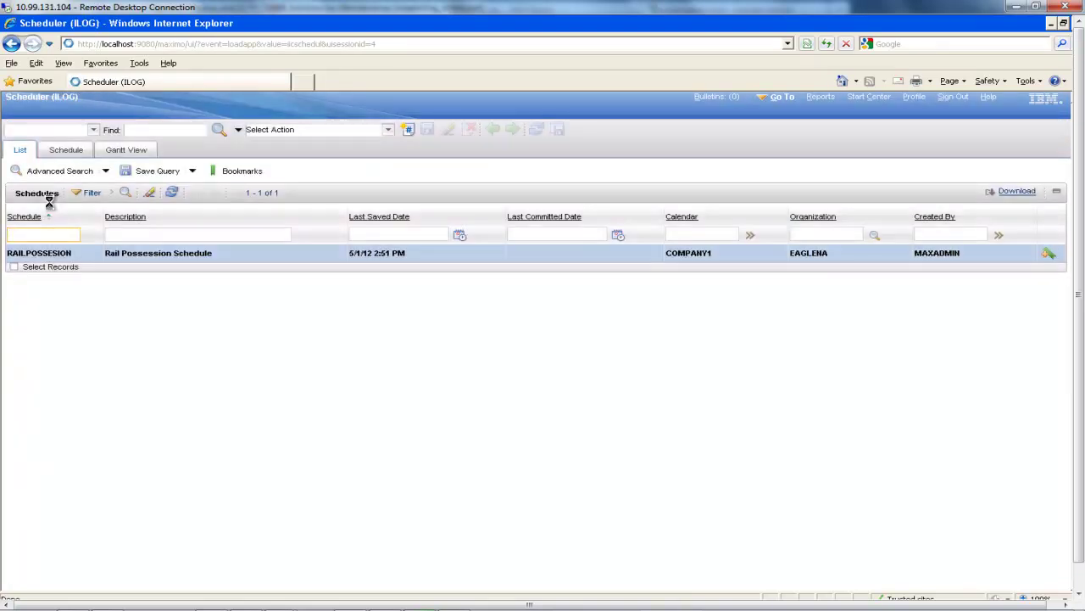
{"action": "left_click", "coordinate": [39, 254]}
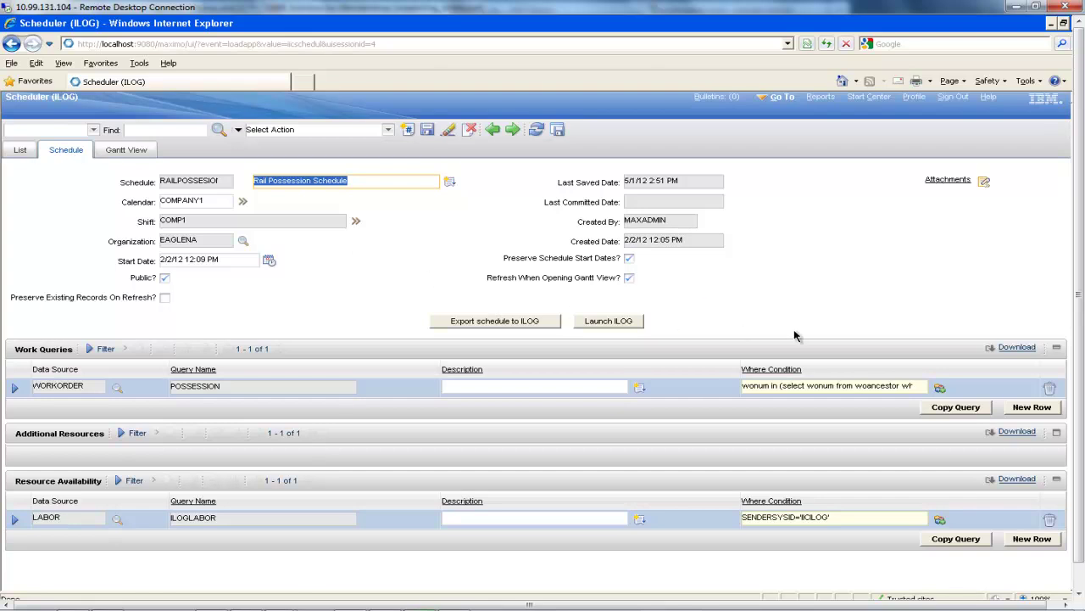
{"action": "left_click", "coordinate": [940, 388]}
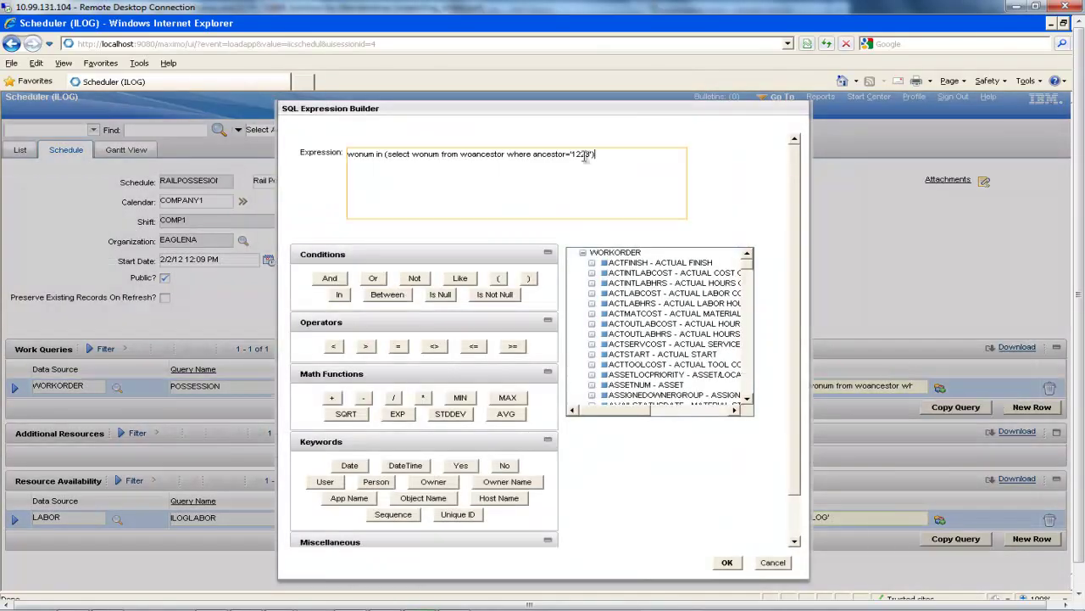
Step: Change the work query's ancestor work order from 1223 to 1224
{"action": "key", "text": "BackSpace"}
{"action": "type", "text": "4"}
{"action": "left_click", "coordinate": [727, 563]}
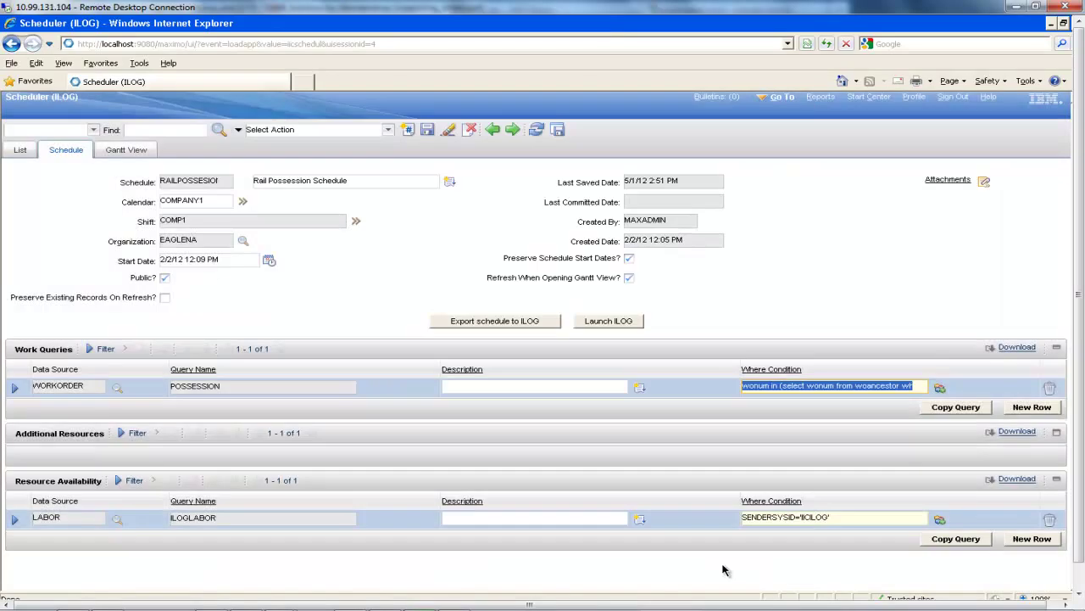
Step: Export the schedule to ILOG, launch ILOG, and load My scenario 002
{"action": "left_click", "coordinate": [513, 322]}
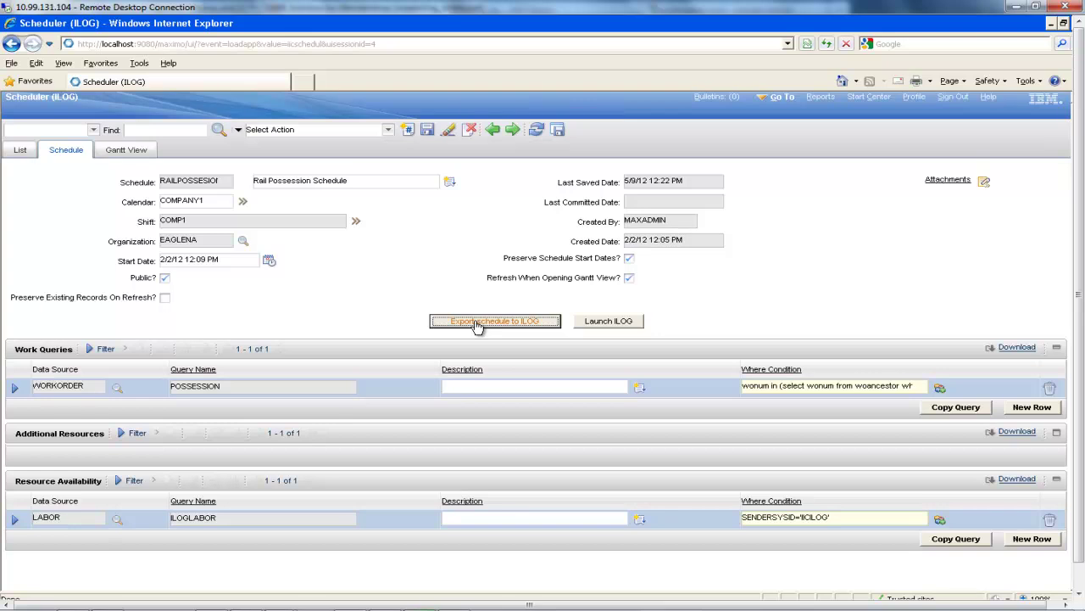
{"action": "left_click", "coordinate": [605, 324]}
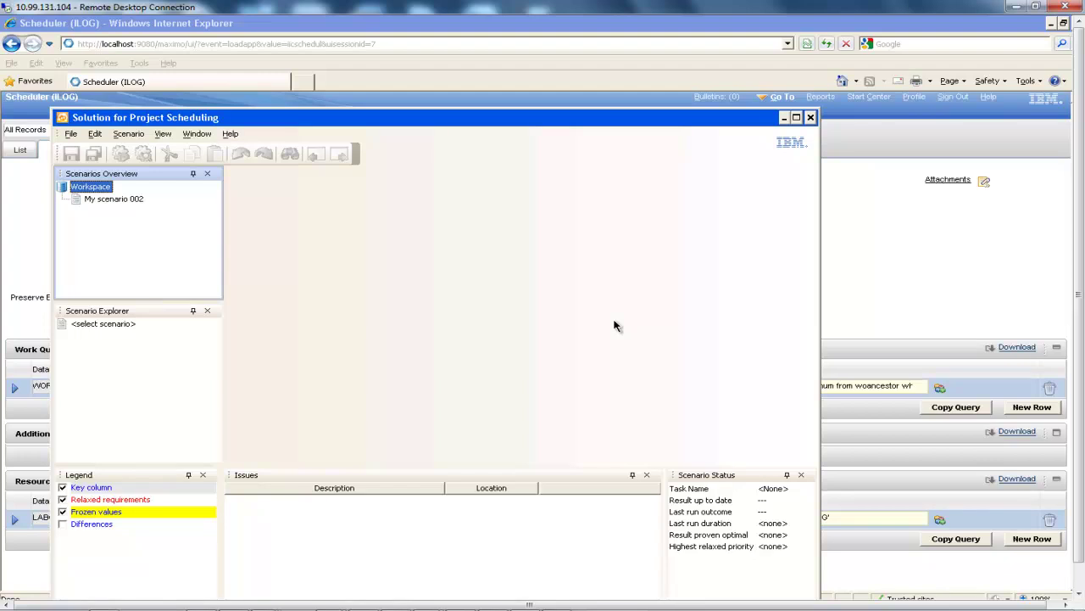
{"action": "left_click", "coordinate": [117, 199]}
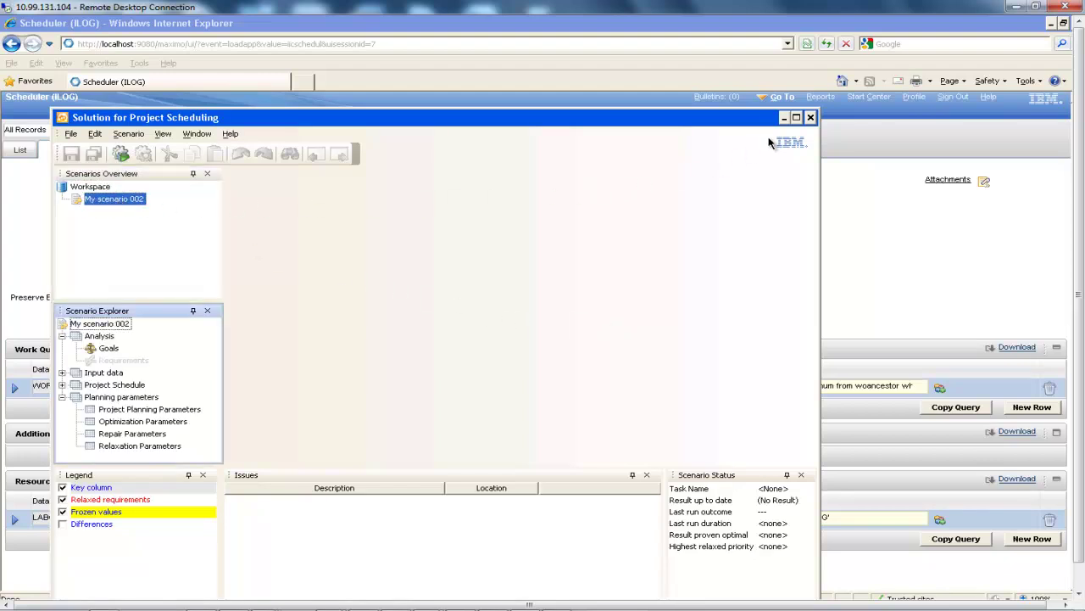
Step: Maximize the ILOG window and open the Goals view for My scenario 002
{"action": "left_click", "coordinate": [797, 117]}
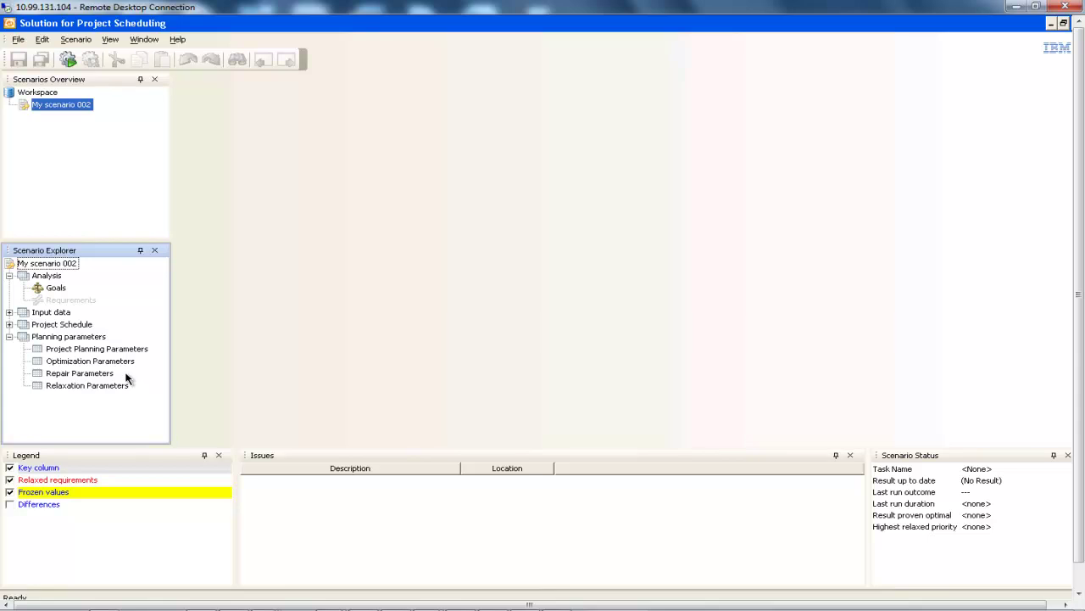
{"action": "double_click", "coordinate": [53, 289]}
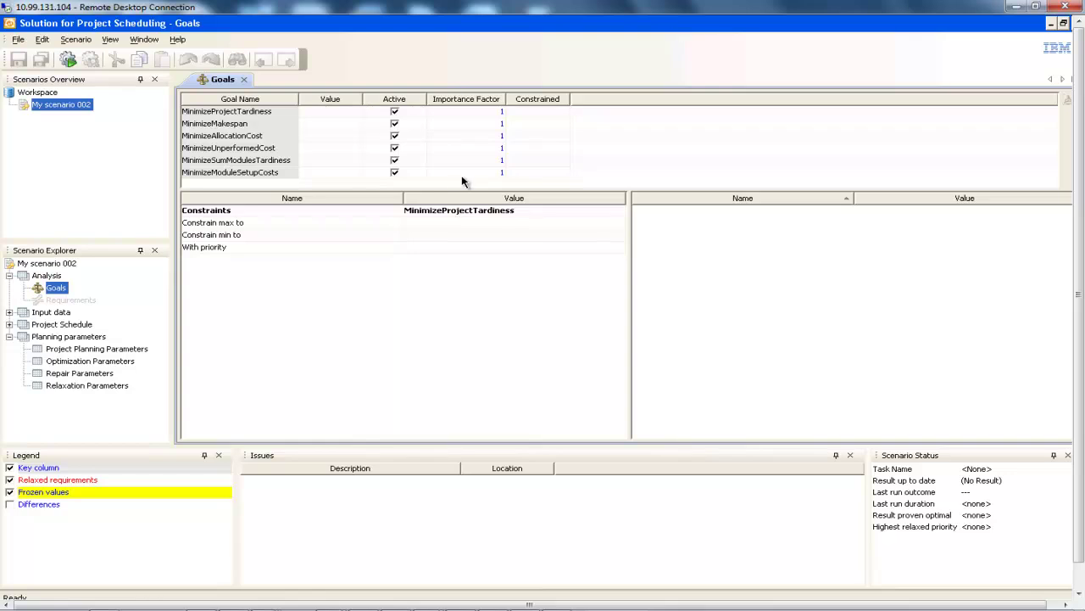
{"action": "left_click", "coordinate": [9, 312]}
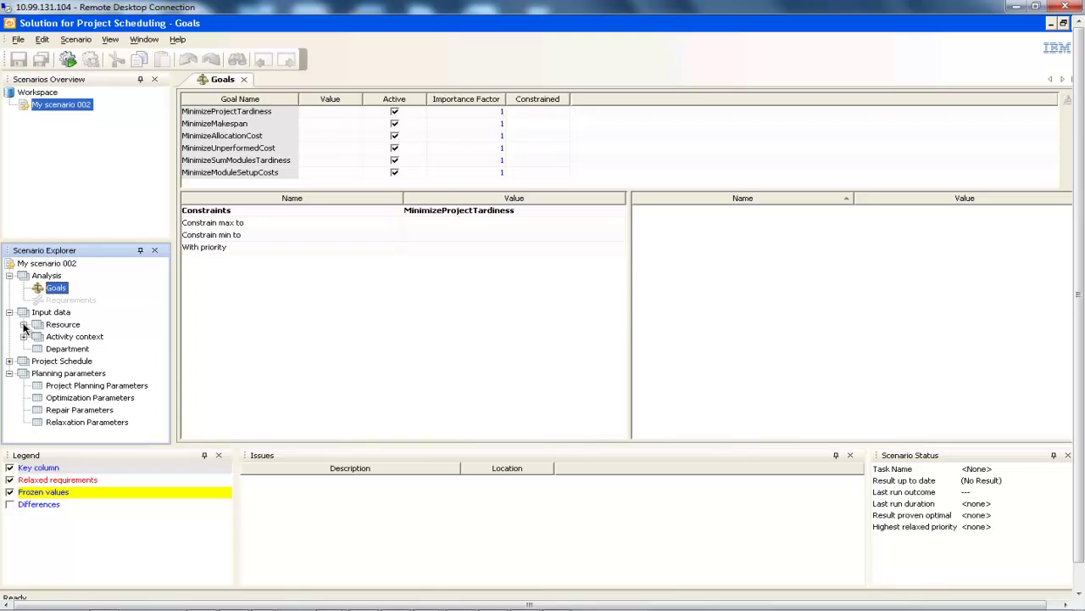
{"action": "left_click", "coordinate": [23, 324]}
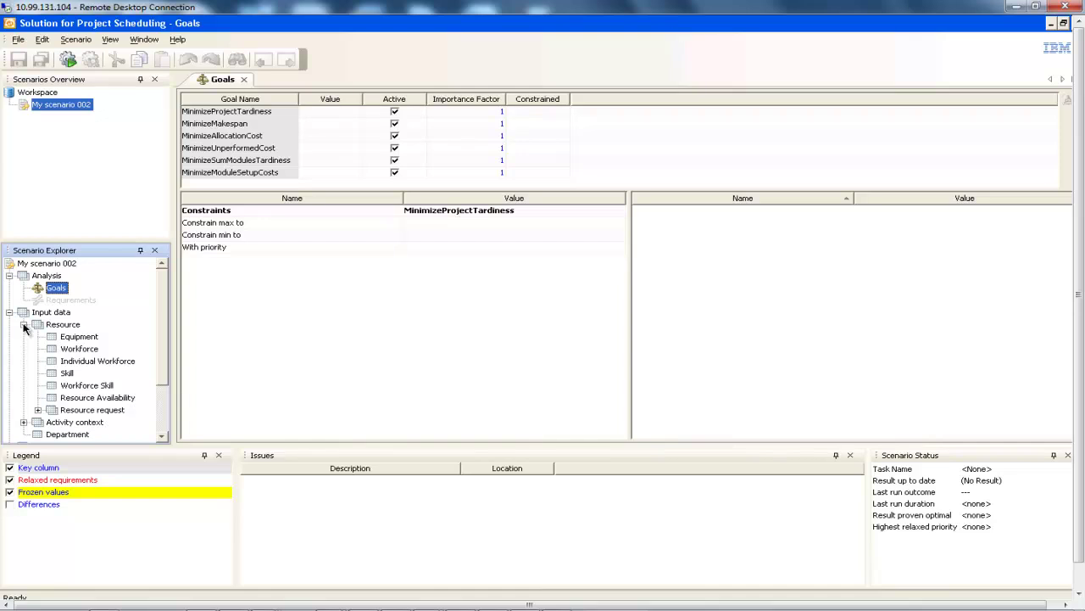
{"action": "left_click", "coordinate": [24, 325]}
{"action": "left_click", "coordinate": [23, 337]}
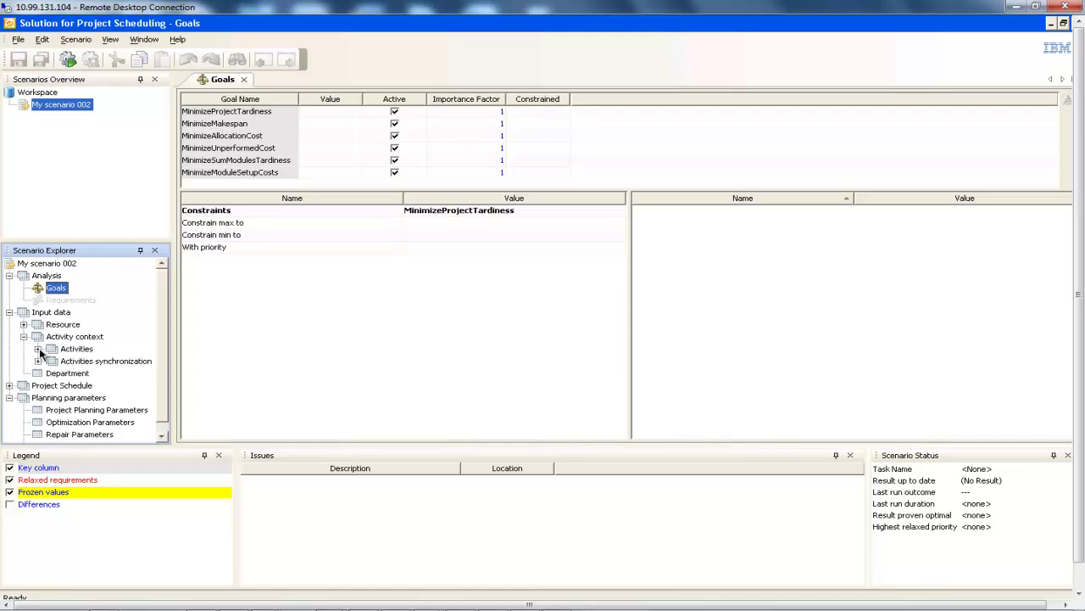
{"action": "left_click", "coordinate": [38, 348]}
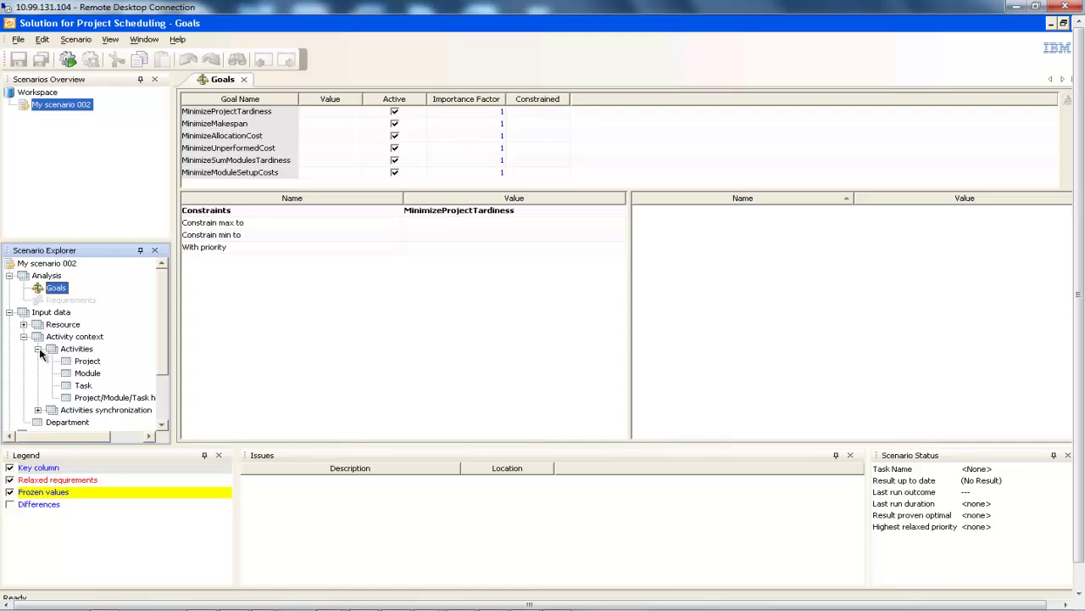
{"action": "left_click", "coordinate": [39, 349]}
{"action": "left_click", "coordinate": [24, 336]}
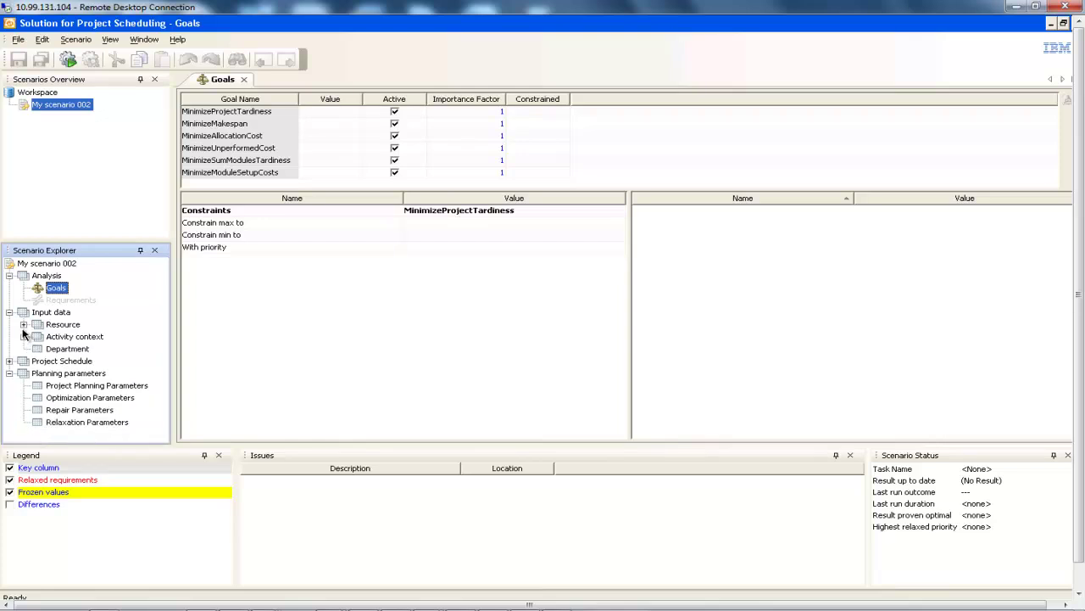
{"action": "left_click", "coordinate": [9, 312]}
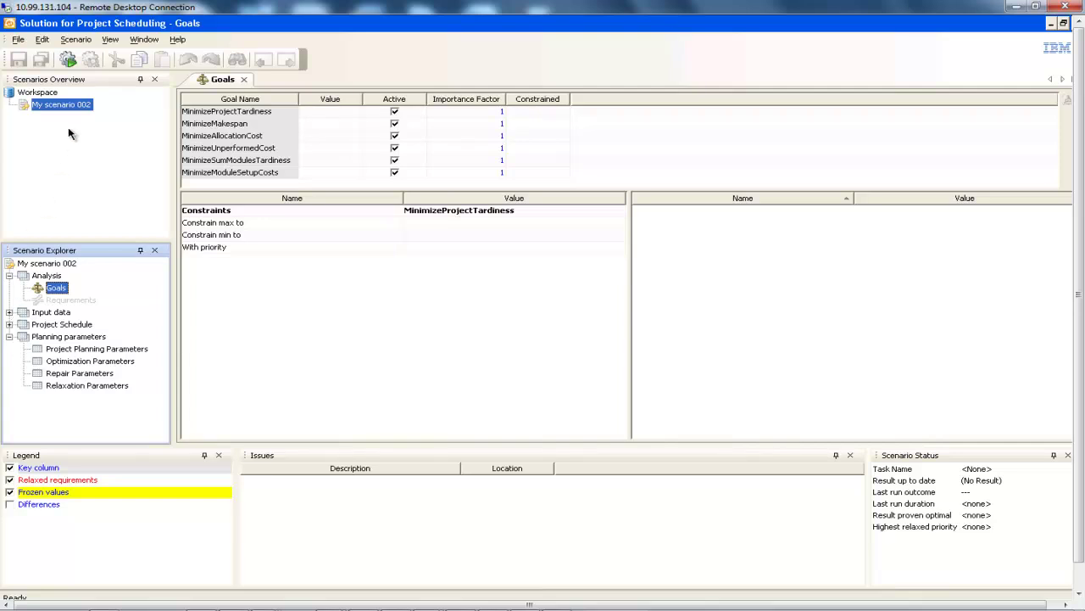
Step: Solve My scenario 002 to a proven optimum: makespan $54, allocation cost $2,652
{"action": "left_click", "coordinate": [74, 64]}
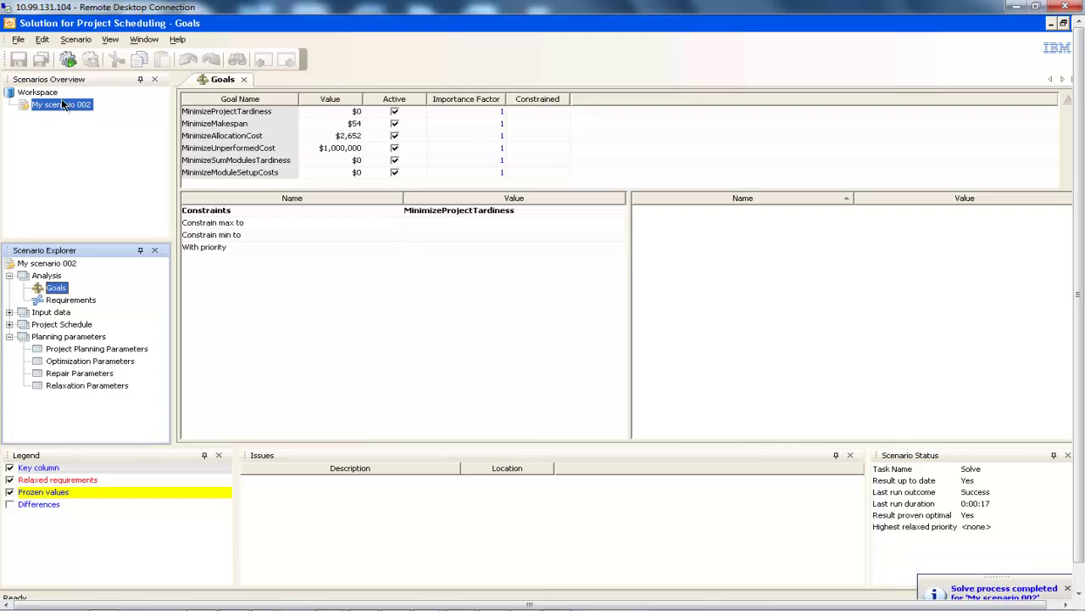
{"action": "left_click", "coordinate": [8, 326]}
{"action": "left_click", "coordinate": [61, 350]}
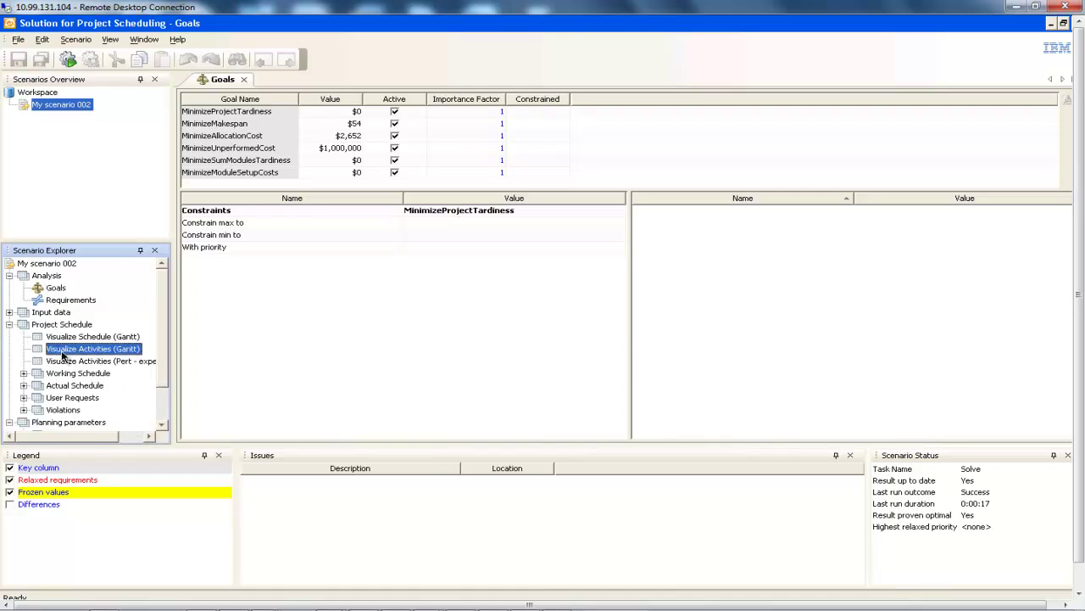
Step: Open the track renewal activities Gantt chart, then return to the Goals results showing $0 tardiness
{"action": "double_click", "coordinate": [61, 350]}
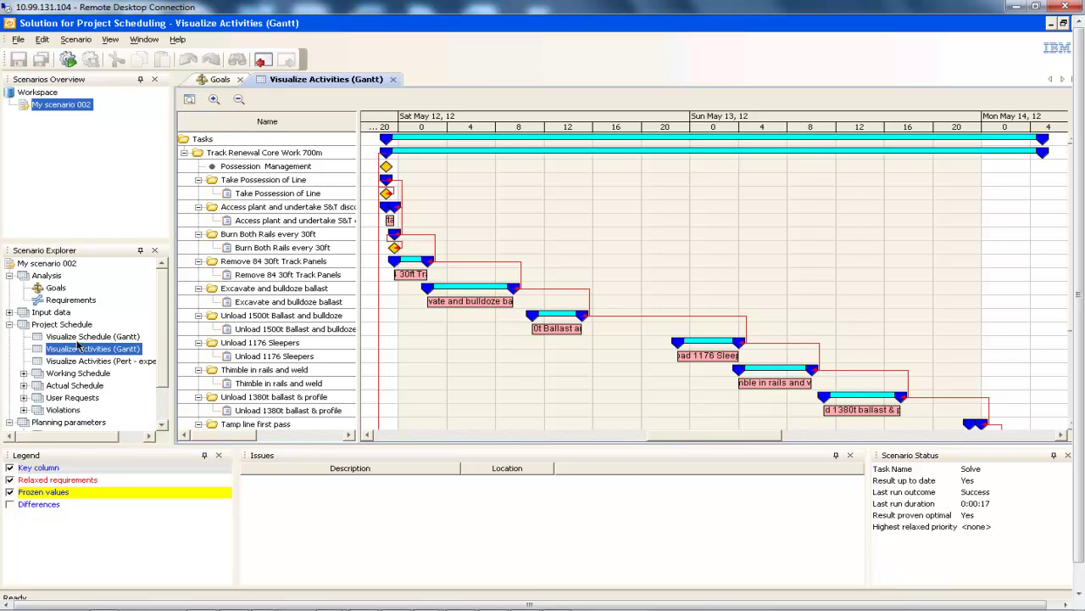
{"action": "left_click", "coordinate": [219, 80]}
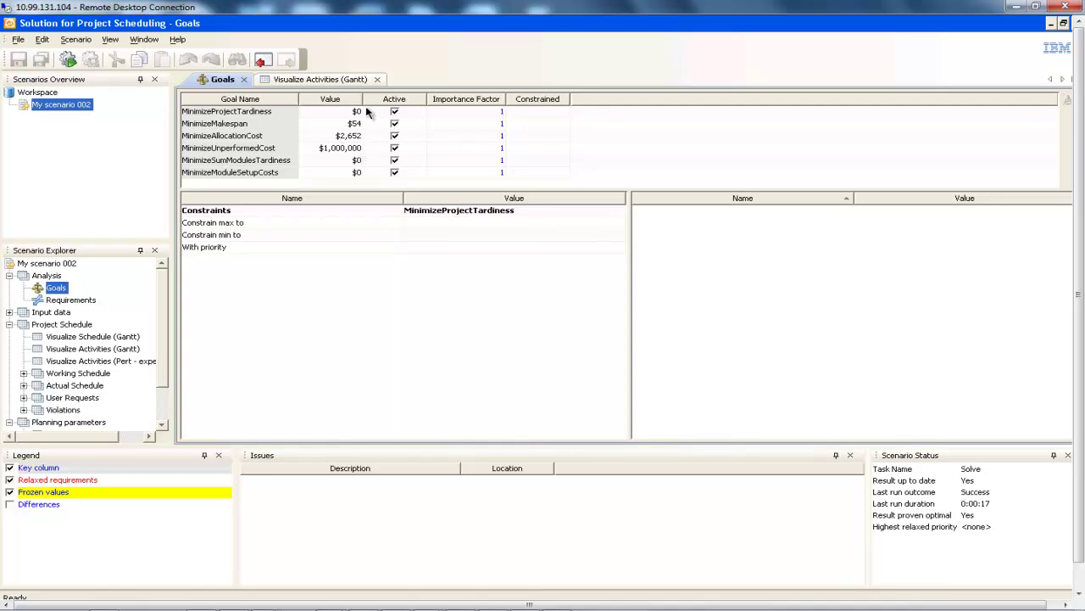
Step: Close the activities Gantt and Goals views and collapse Project Schedule in the tree
{"action": "left_click", "coordinate": [377, 79]}
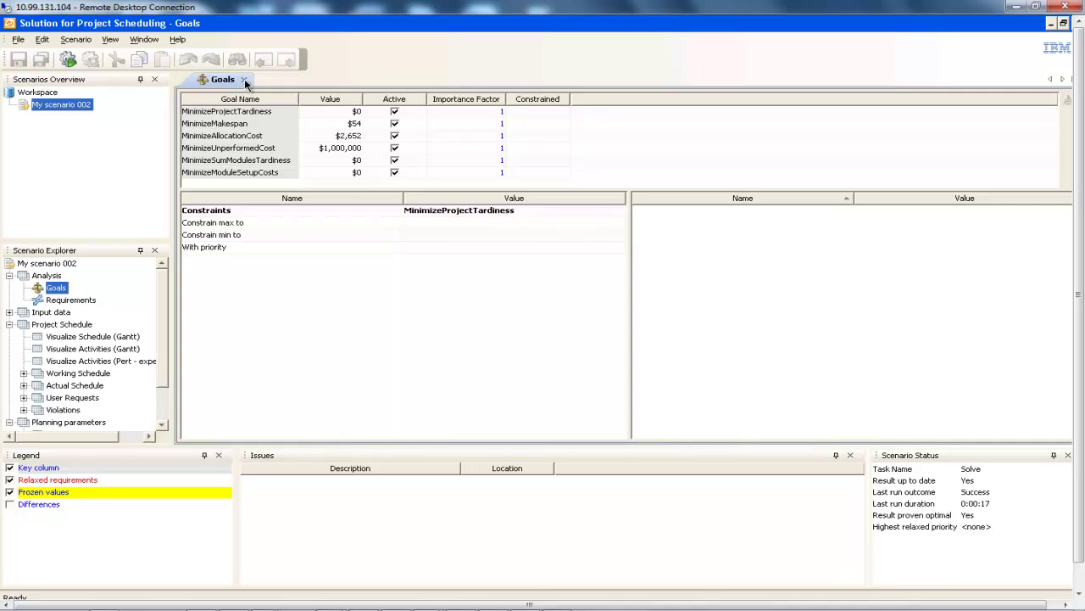
{"action": "left_click", "coordinate": [244, 80]}
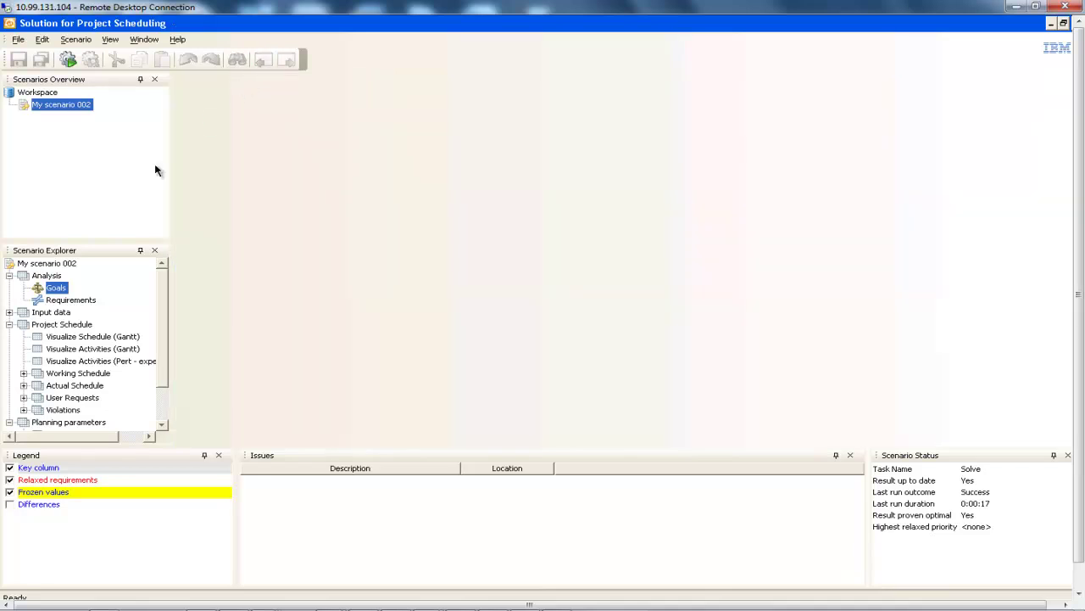
{"action": "left_click", "coordinate": [9, 324]}
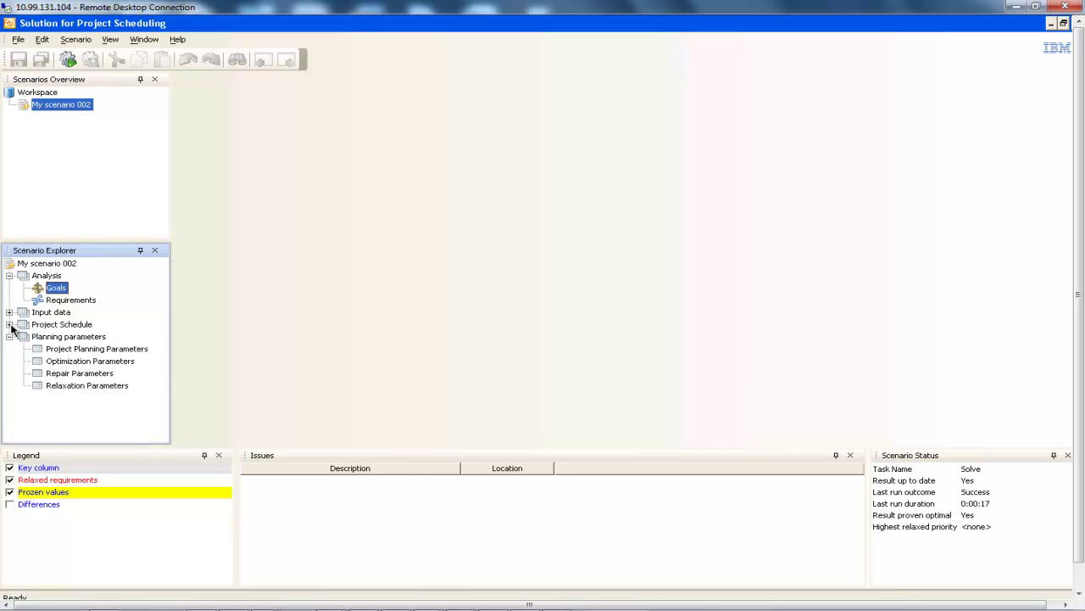
Step: Duplicate My scenario 002 and rename the copy 'Calendar Relaxed'
{"action": "right_click", "coordinate": [57, 107]}
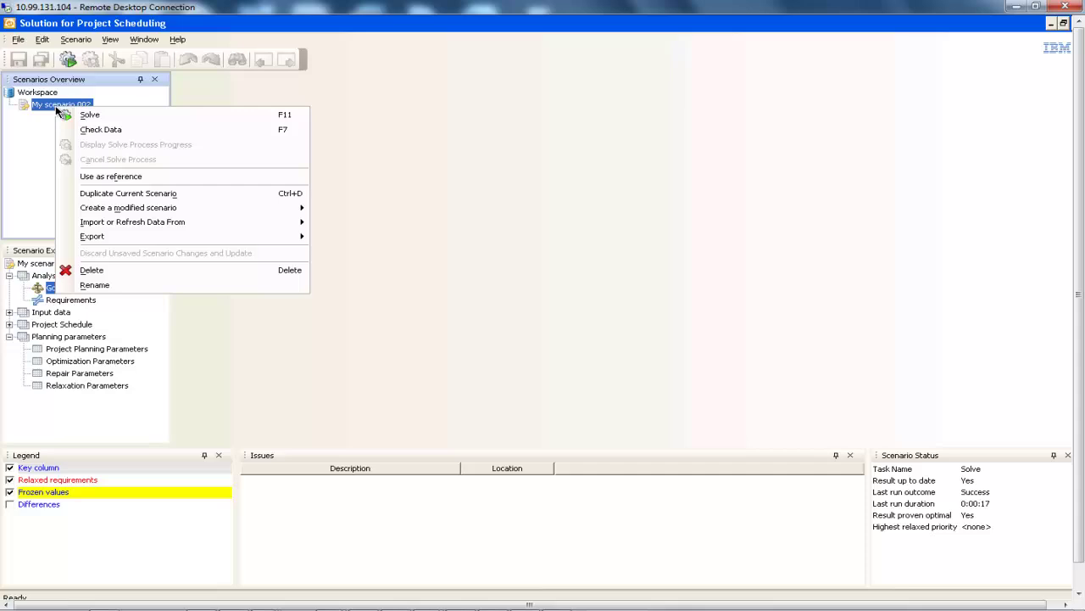
{"action": "left_click", "coordinate": [99, 195]}
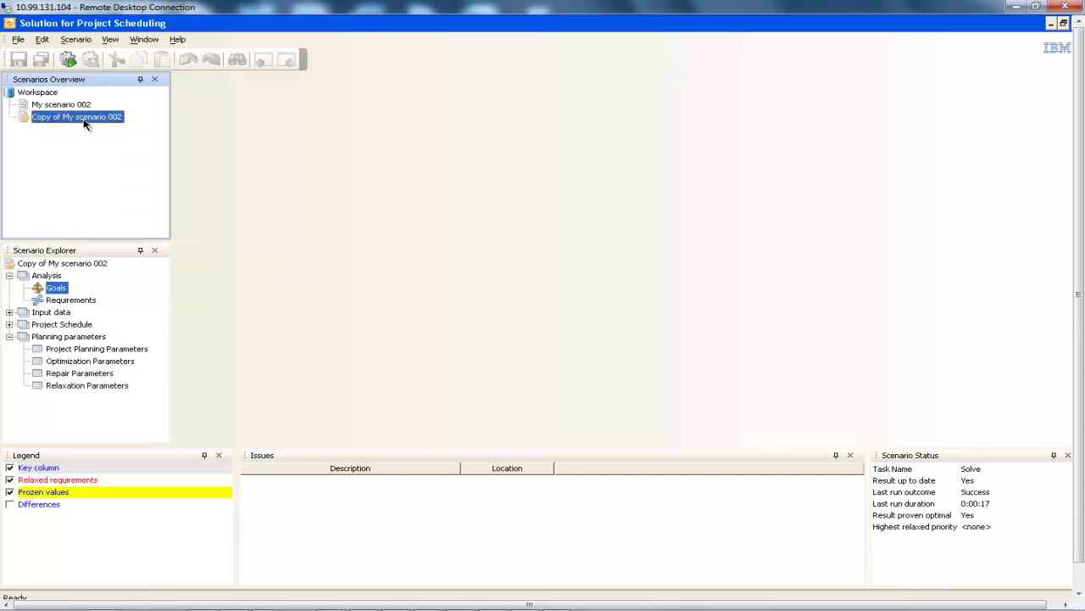
{"action": "right_click", "coordinate": [83, 121]}
{"action": "left_click", "coordinate": [127, 301]}
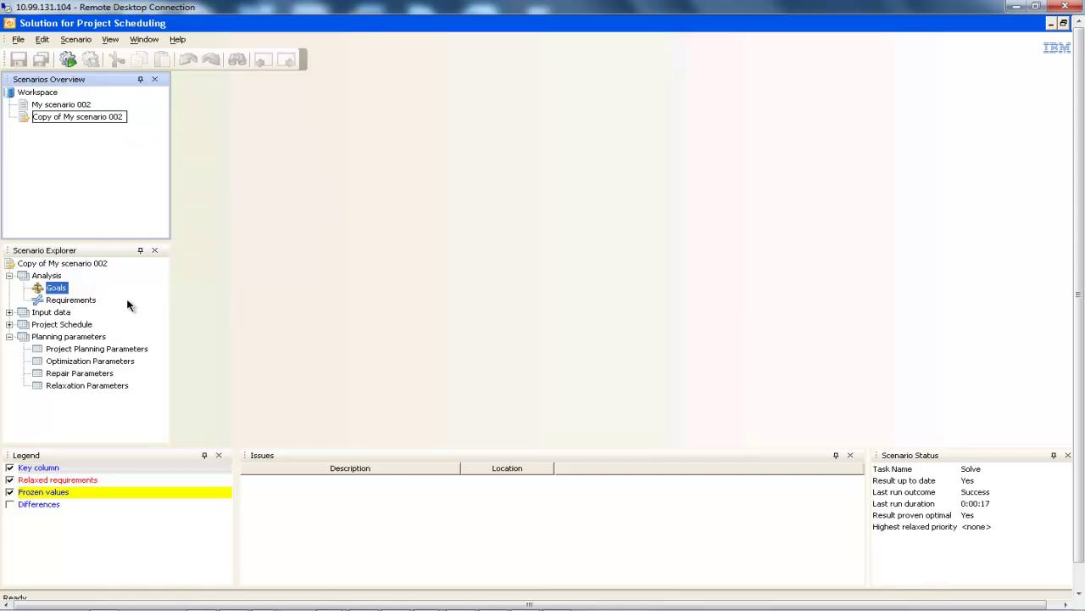
{"action": "type", "text": "Calendar Relaxed"}
{"action": "left_click", "coordinate": [101, 181]}
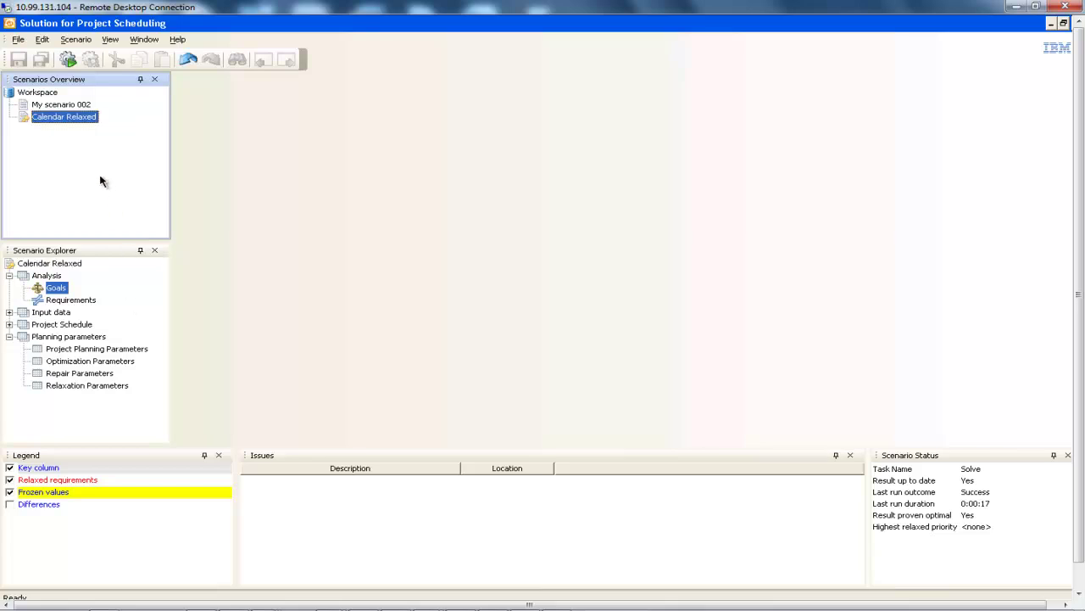
Step: Make My scenario 002 the comparison reference with differences highlighted, then select Calendar Relaxed
{"action": "right_click", "coordinate": [78, 106]}
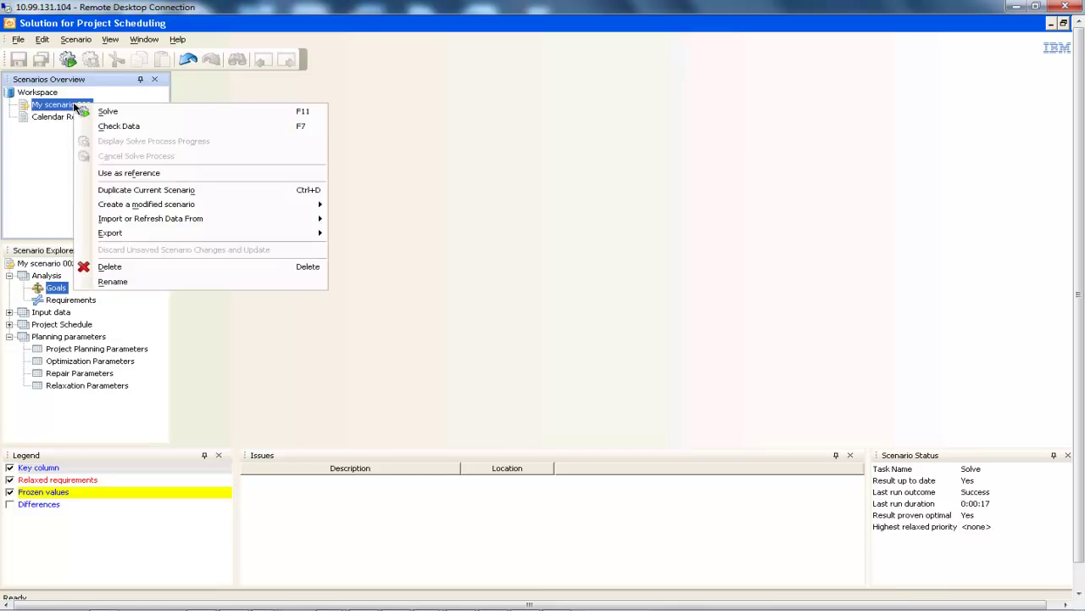
{"action": "left_click", "coordinate": [127, 174]}
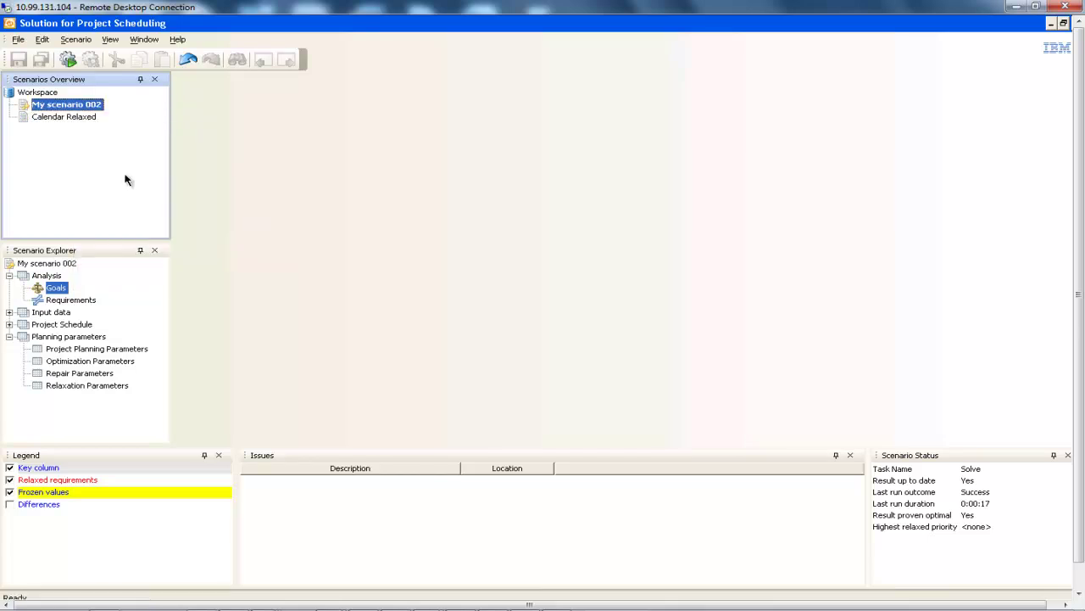
{"action": "left_click", "coordinate": [10, 504]}
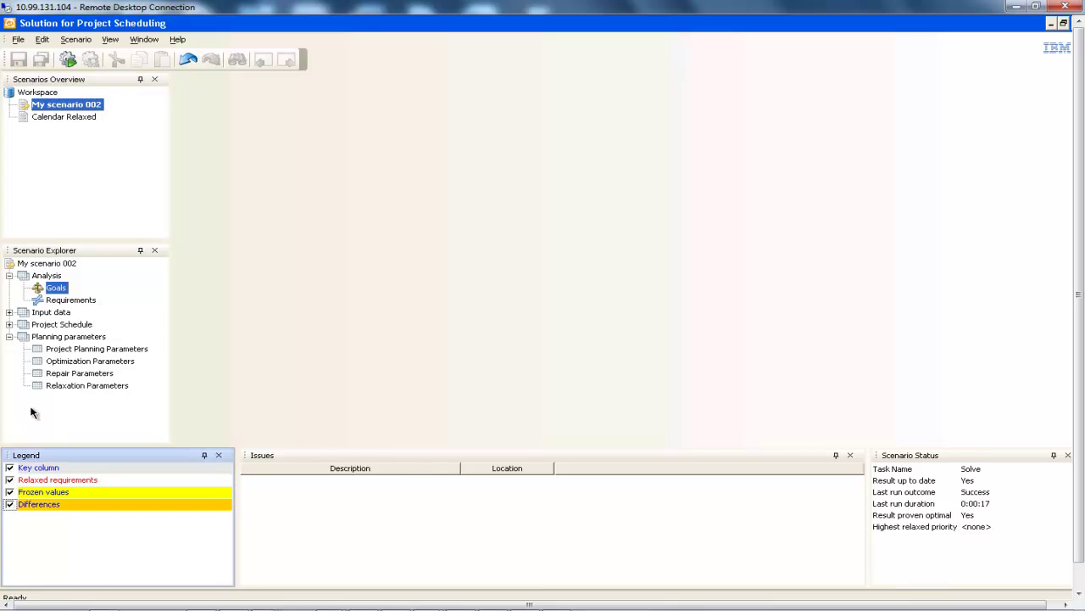
{"action": "left_click", "coordinate": [49, 119]}
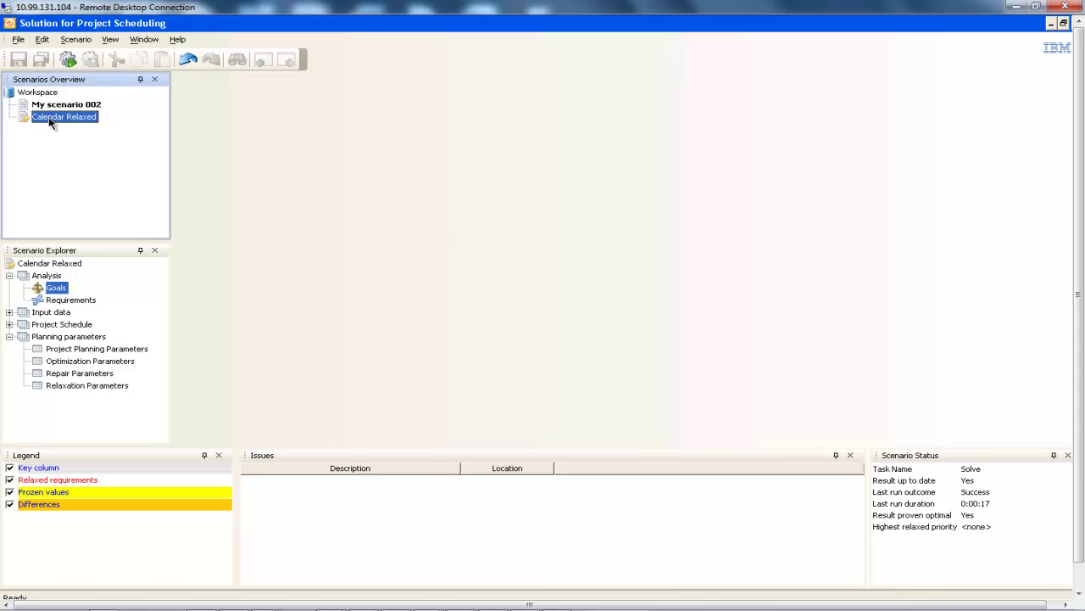
Step: Enable Relax Availability Calendars in the Calendar Relaxed relaxation parameters
{"action": "left_click", "coordinate": [51, 387]}
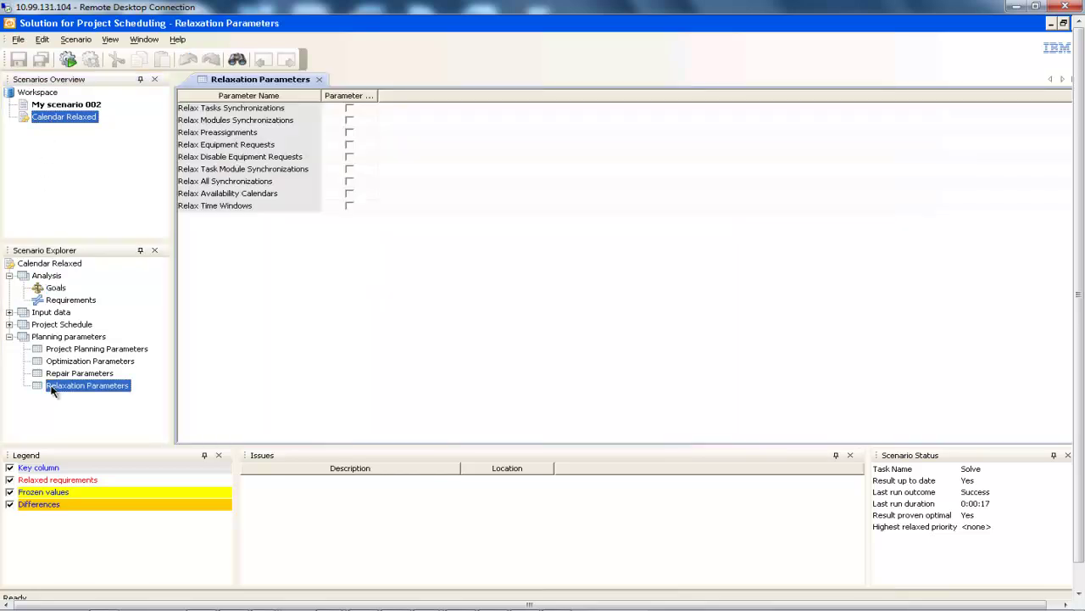
{"action": "left_click", "coordinate": [349, 194]}
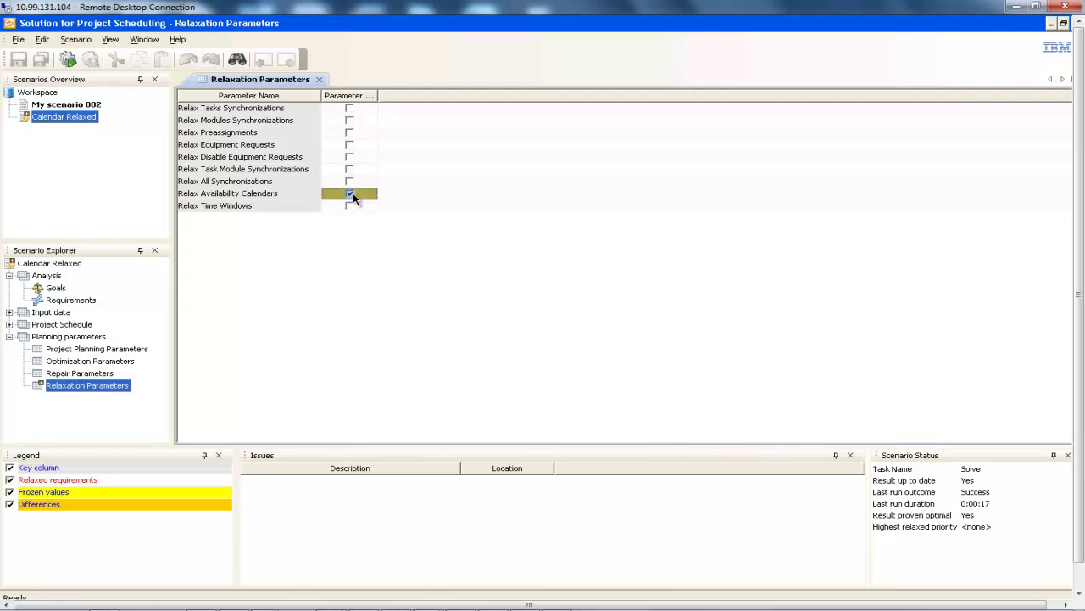
{"action": "left_click", "coordinate": [318, 79]}
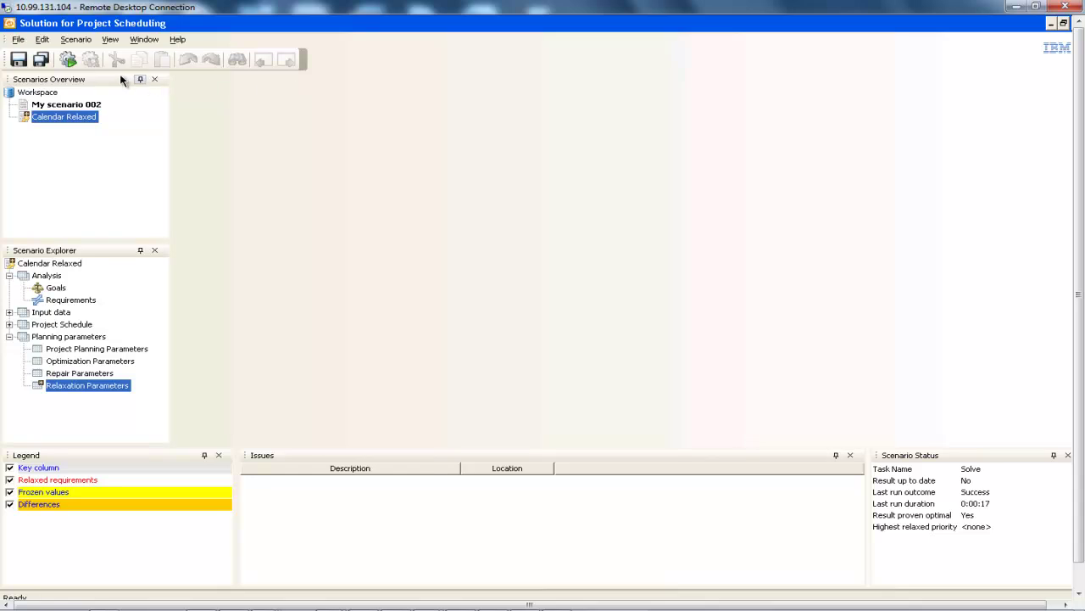
Step: Save and re-solve Calendar Relaxed to a proven optimum with up-to-date results
{"action": "left_click", "coordinate": [68, 59]}
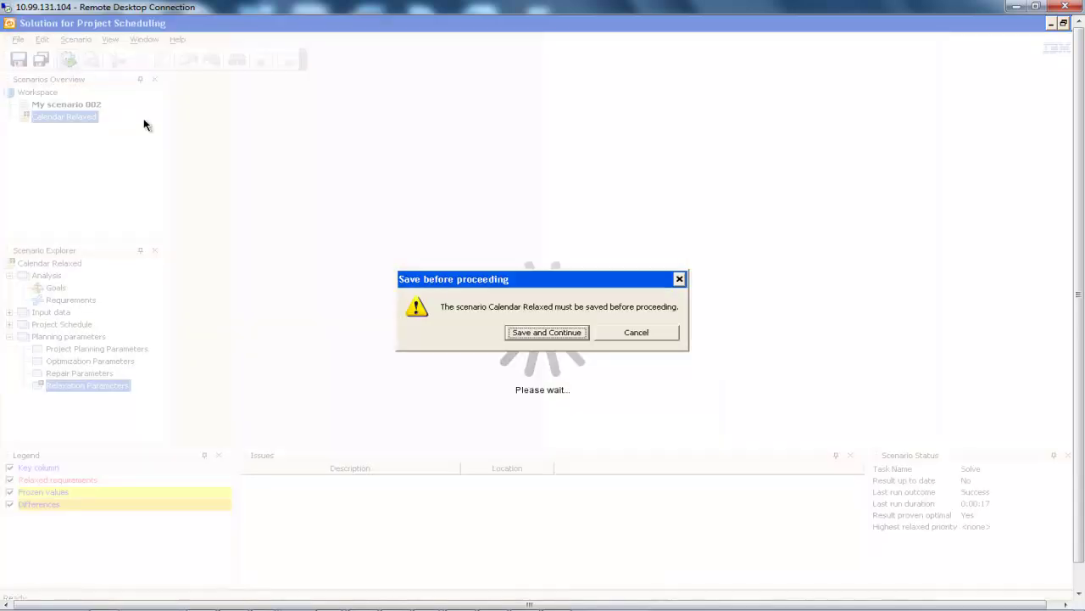
{"action": "left_click", "coordinate": [535, 331]}
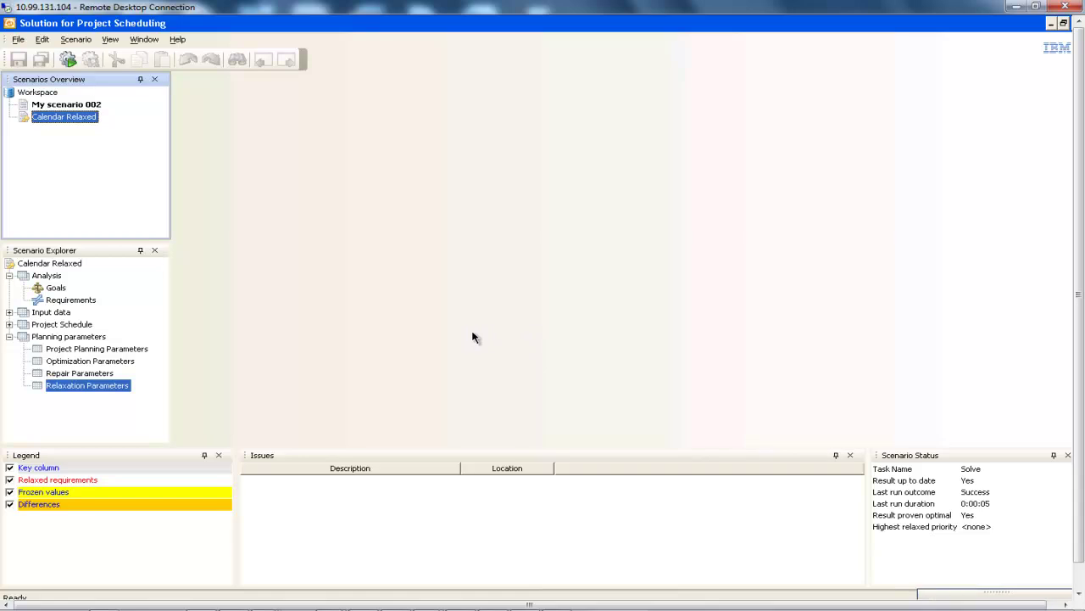
{"action": "left_click", "coordinate": [8, 324]}
Step: Open the Calendar Relaxed activities Gantt and Goals table, comparing makespan $37.917 against $54
{"action": "double_click", "coordinate": [74, 350]}
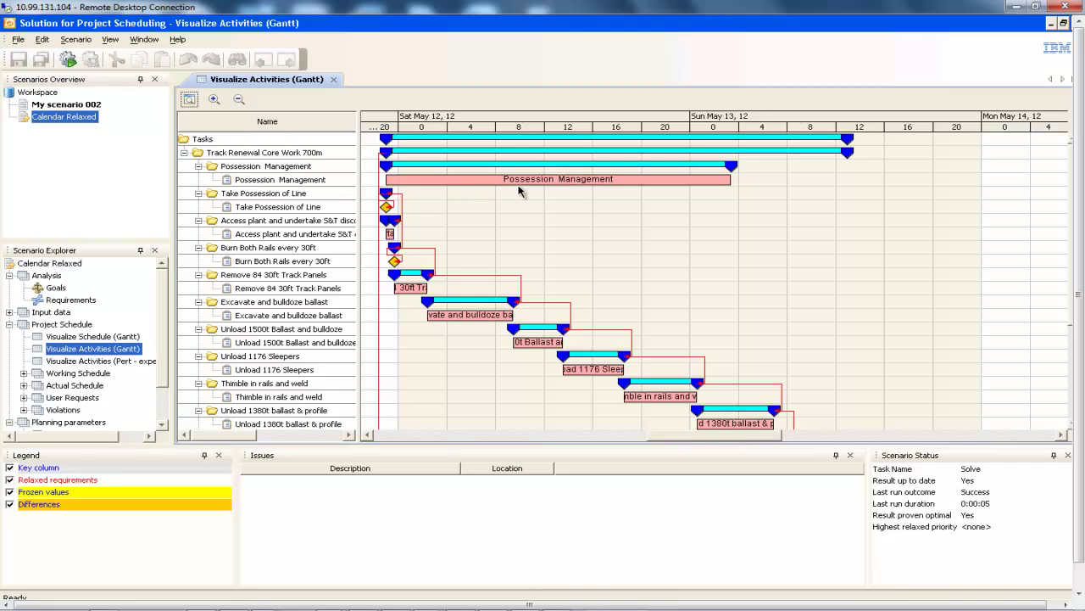
{"action": "mouse_move", "coordinate": [596, 190]}
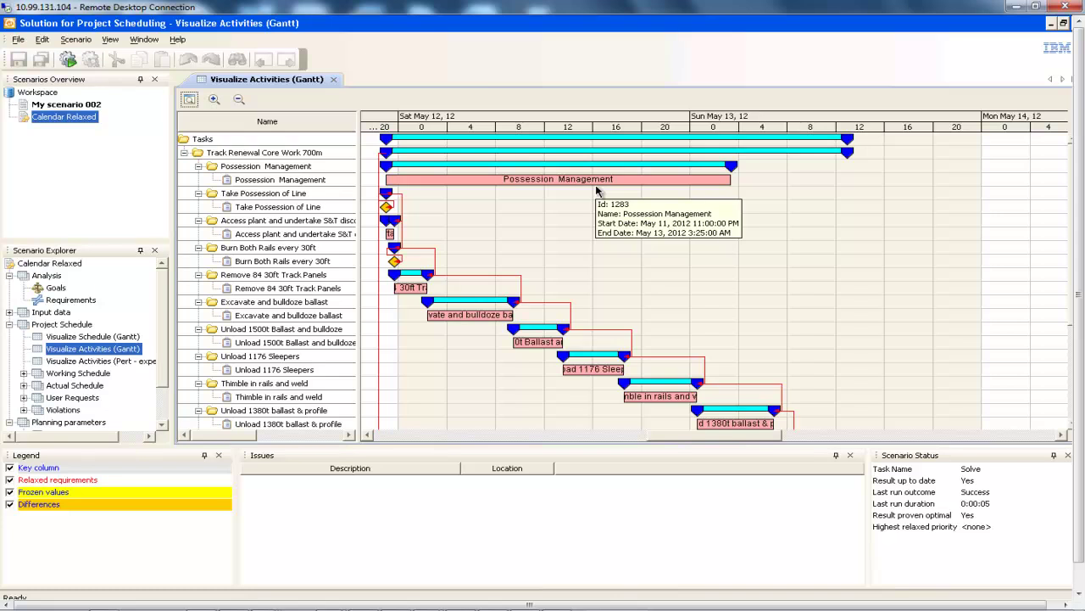
{"action": "double_click", "coordinate": [56, 289]}
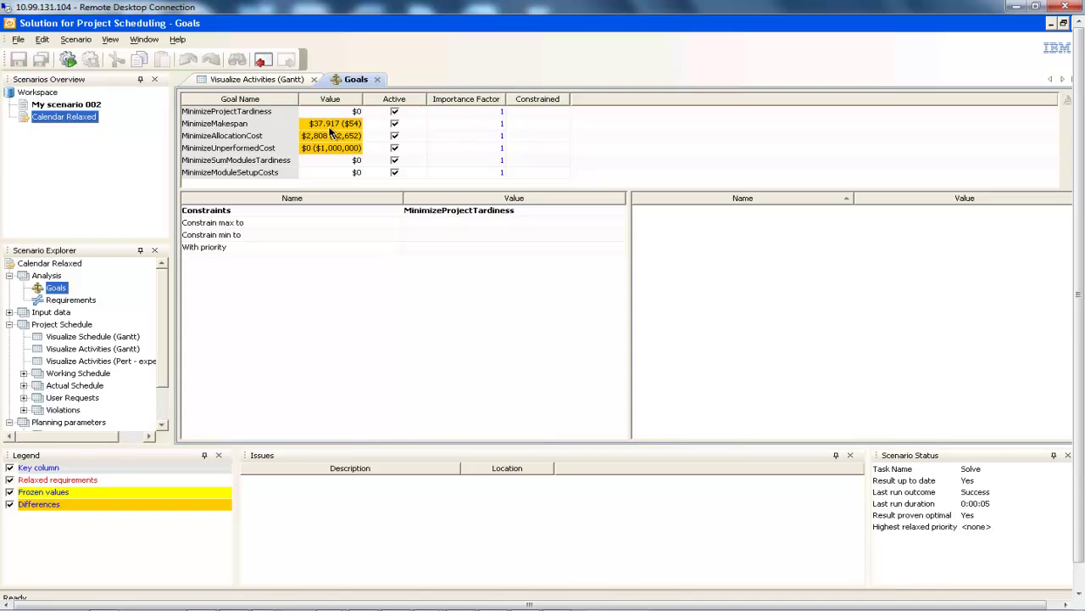
Step: Export the Calendar Relaxed schedule back to Maximo and view tasks 10–150 in its Scheduler Gantt
{"action": "left_click", "coordinate": [75, 39]}
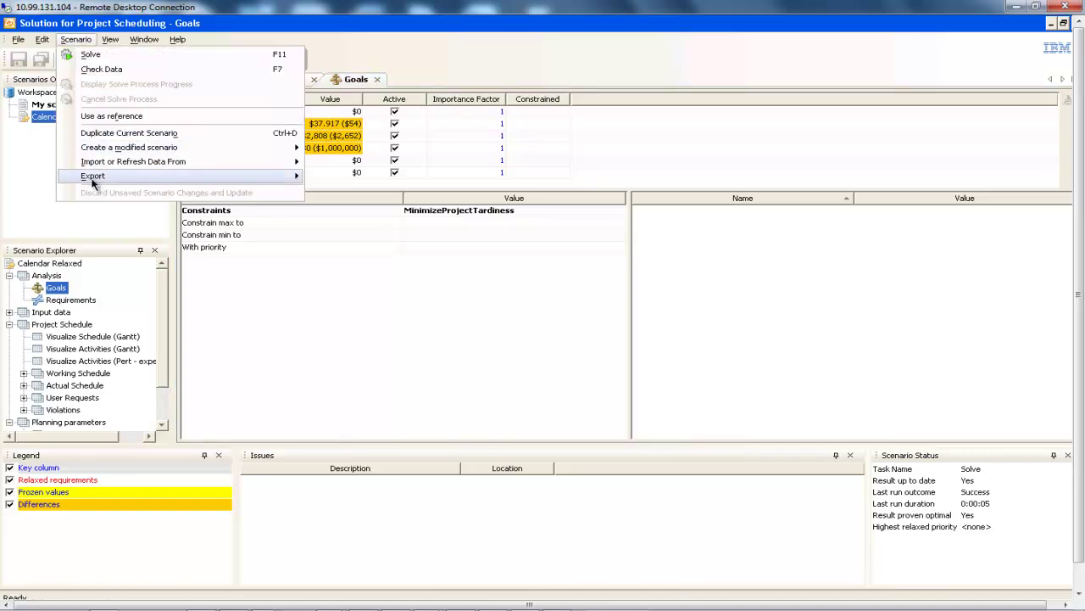
{"action": "mouse_move", "coordinate": [97, 176]}
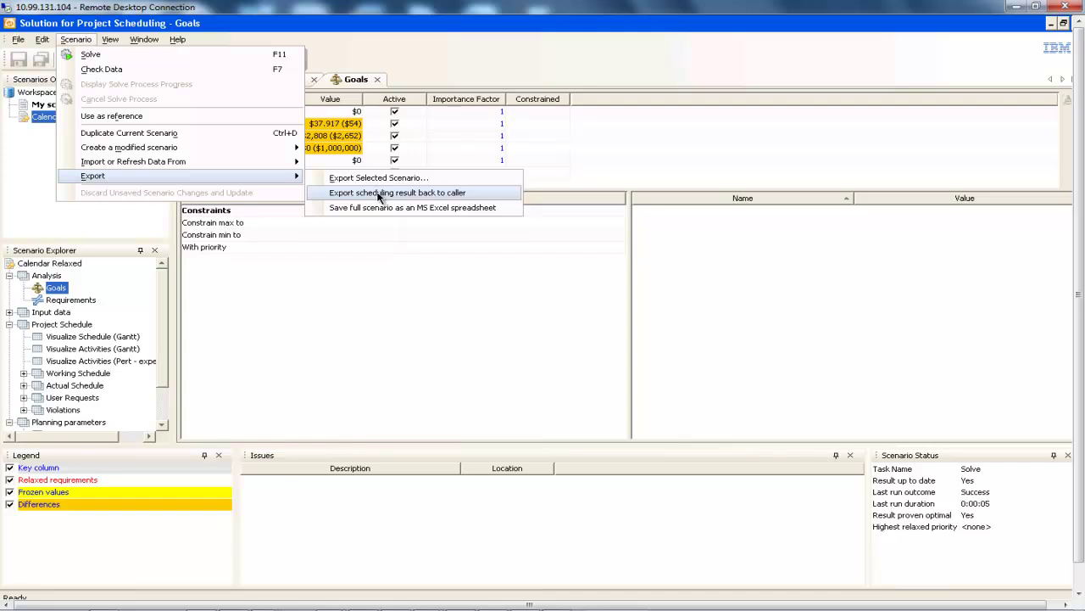
{"action": "left_click", "coordinate": [378, 194]}
{"action": "left_click", "coordinate": [358, 241]}
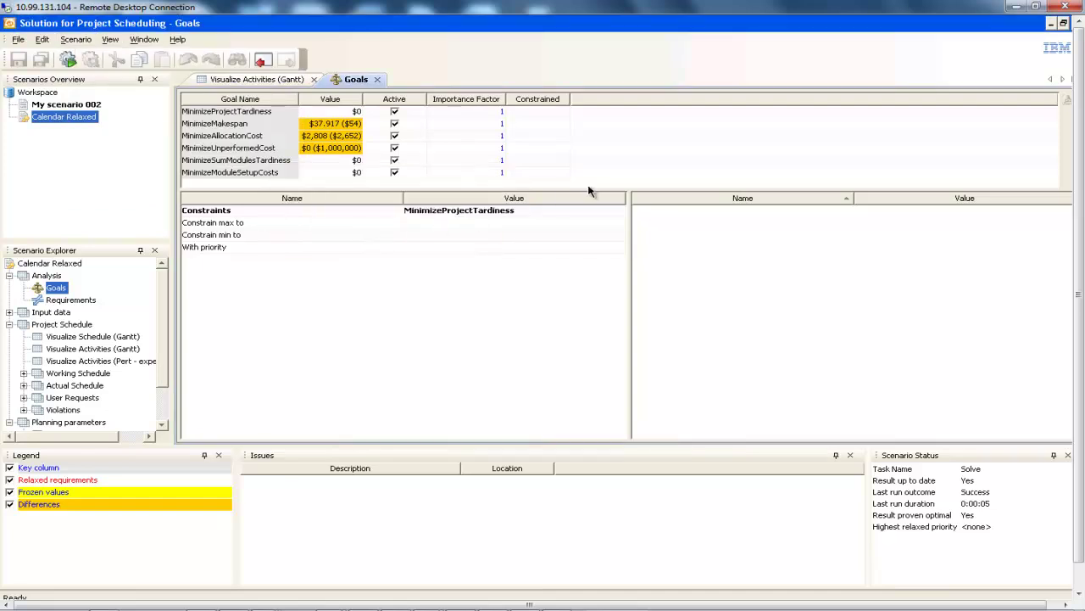
{"action": "left_click", "coordinate": [1051, 27]}
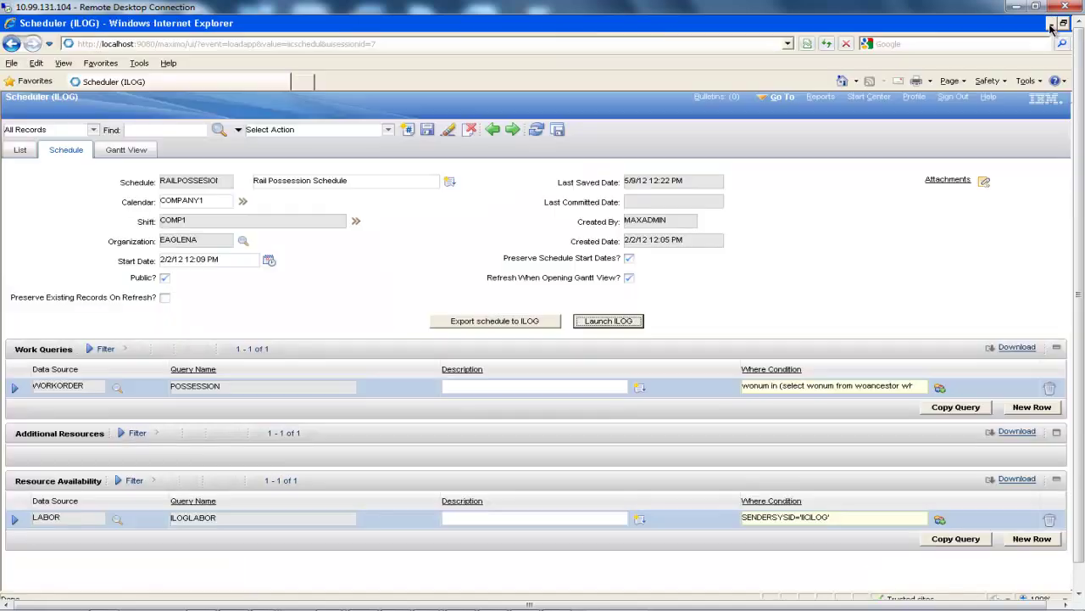
{"action": "left_click", "coordinate": [121, 150]}
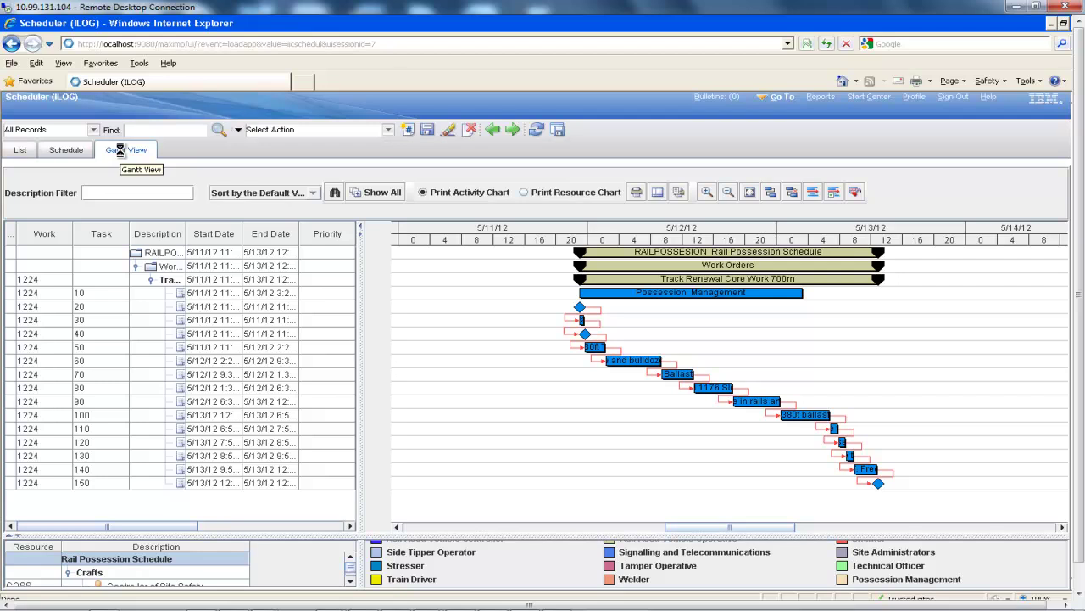